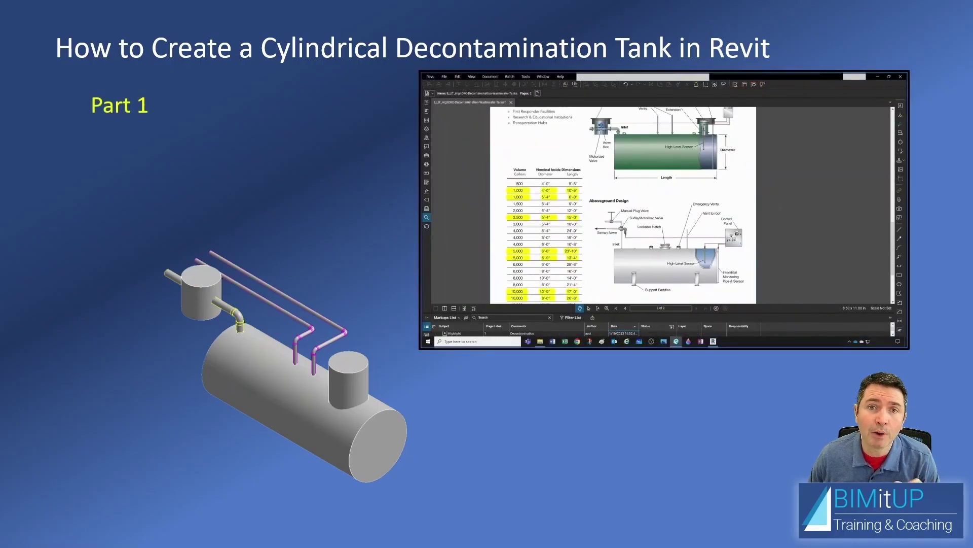
pyautogui.press('Right')
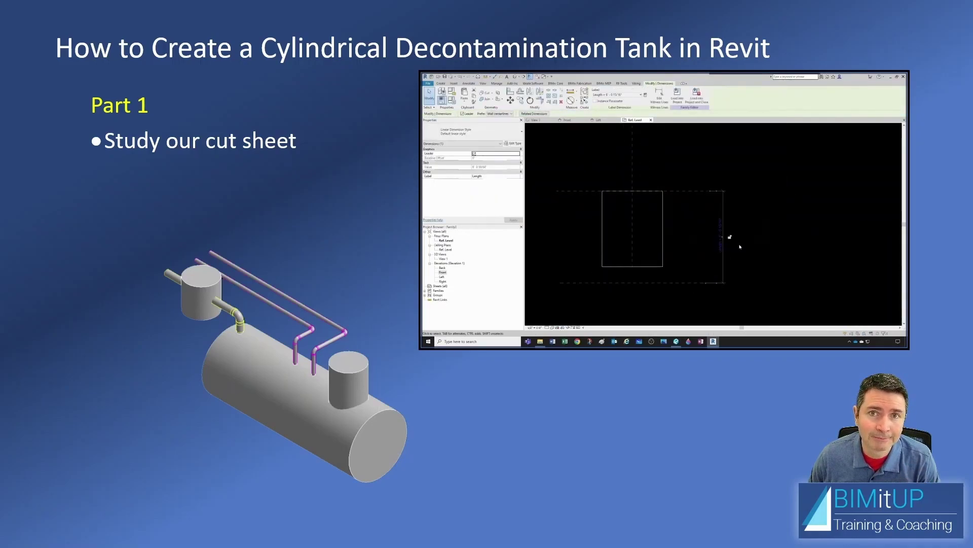
# Advance the intro slides to the Part 1 overview and its next outline point.
pyautogui.press('Right')
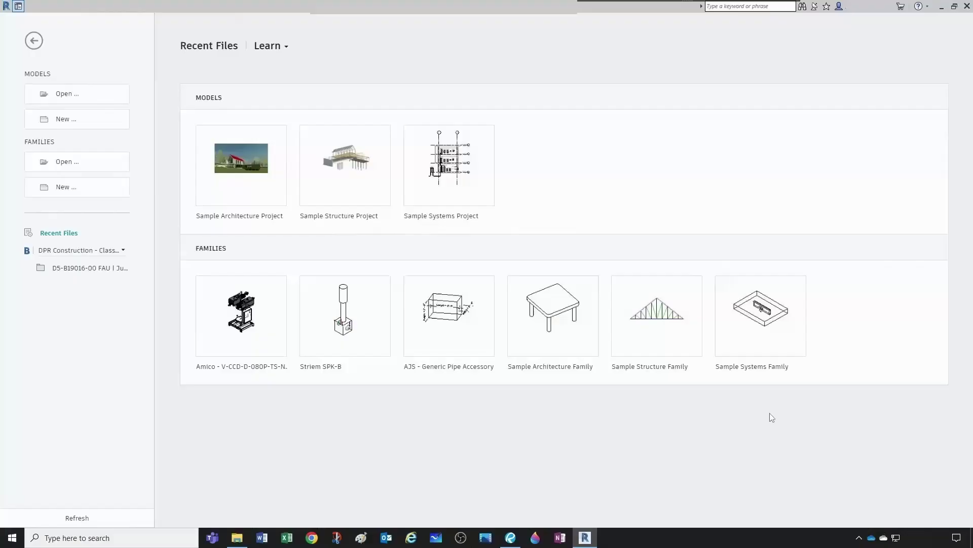
pyautogui.click(511, 538)
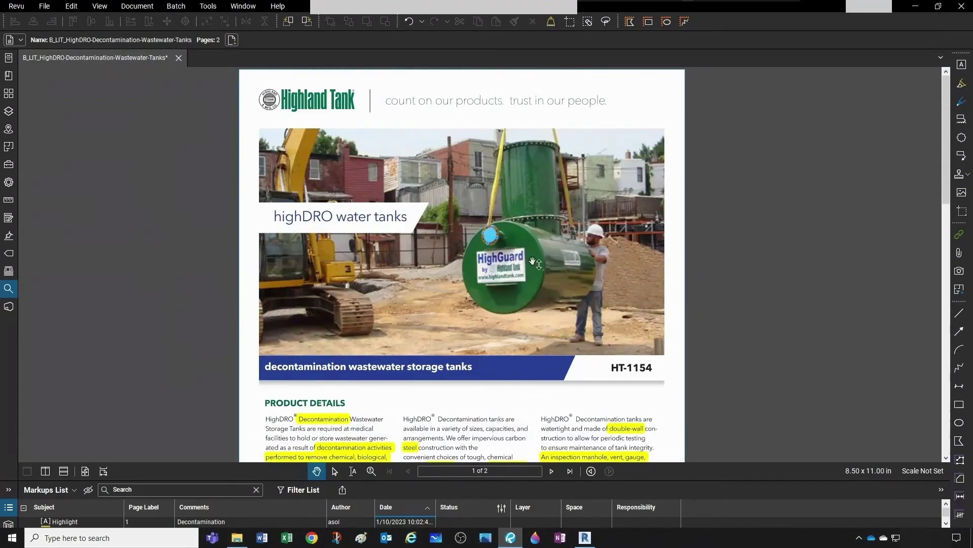
pyautogui.scroll(-5, 455, 298)
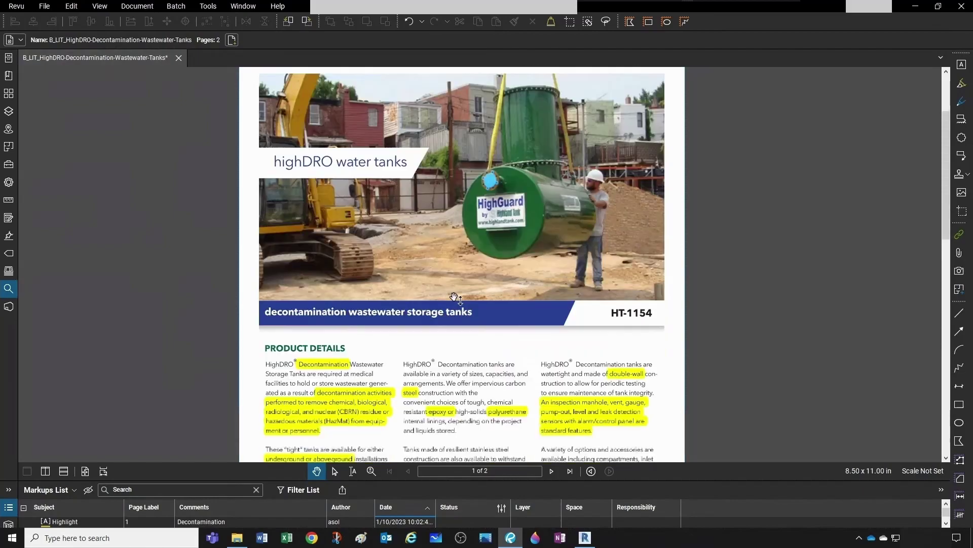
pyautogui.scroll(-5, 455, 298)
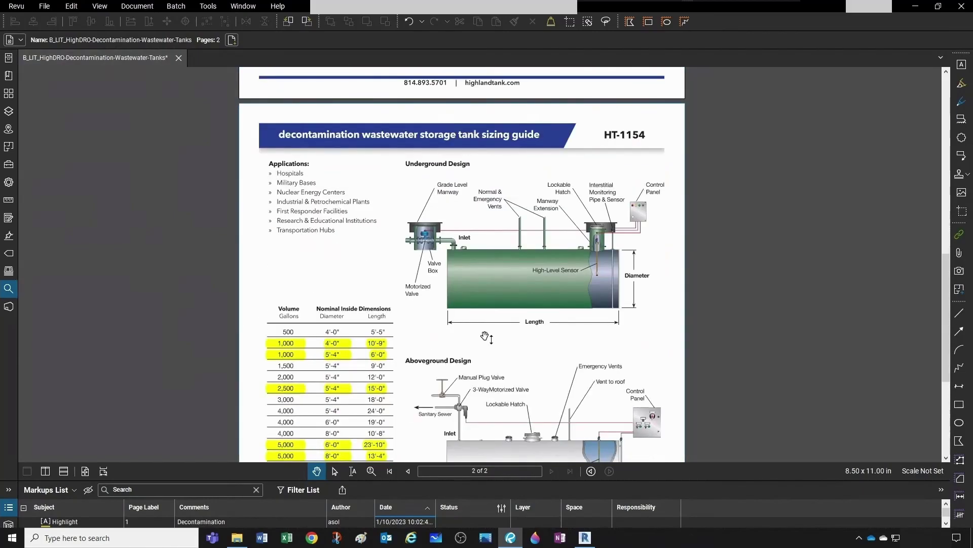
pyautogui.keyDown('ctrl'); pyautogui.scroll(1, 486, 338); pyautogui.keyUp('ctrl')
pyautogui.keyDown('ctrl'); pyautogui.scroll(1, 485, 339); pyautogui.keyUp('ctrl')
pyautogui.moveTo(558, 346); pyautogui.dragTo(478, 367)
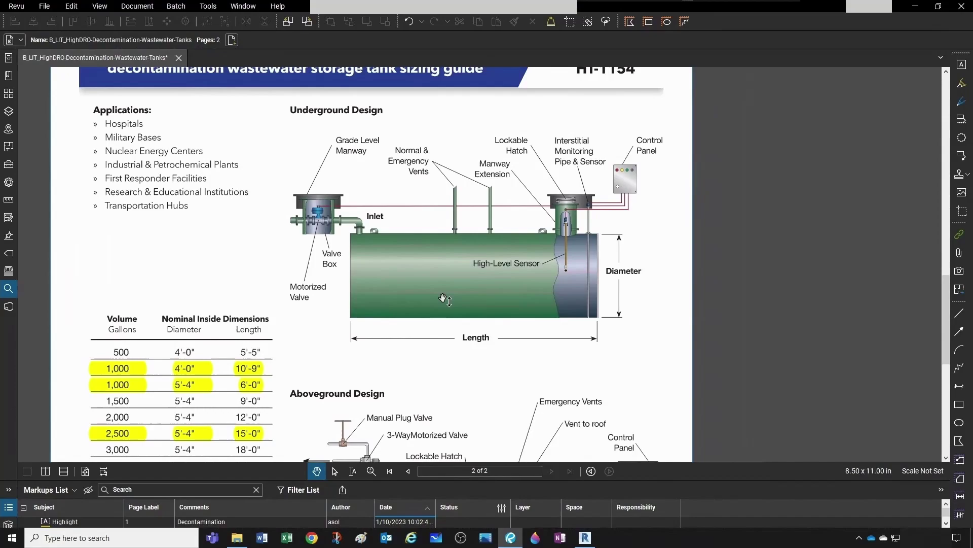
pyautogui.moveTo(202, 276); pyautogui.dragTo(255, 133)
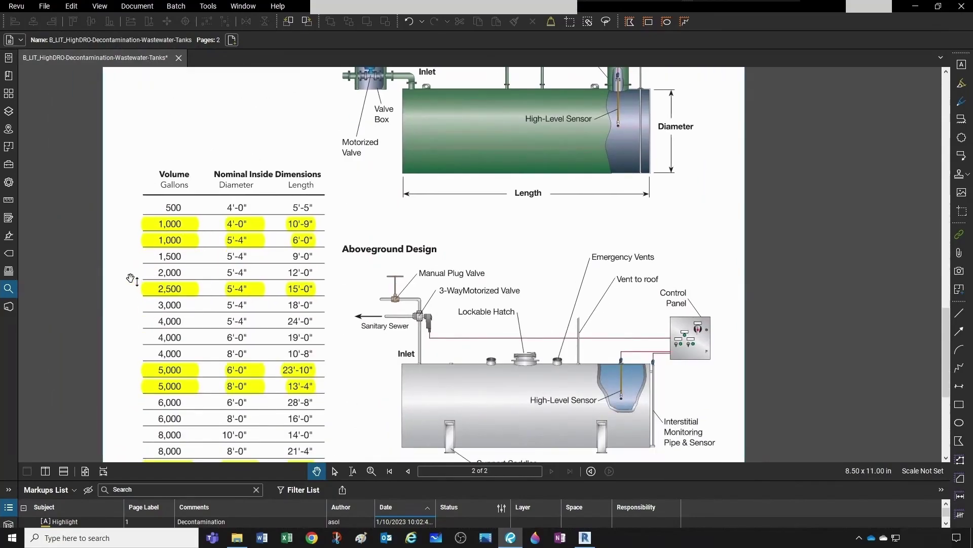
pyautogui.moveTo(135, 268); pyautogui.dragTo(145, 218)
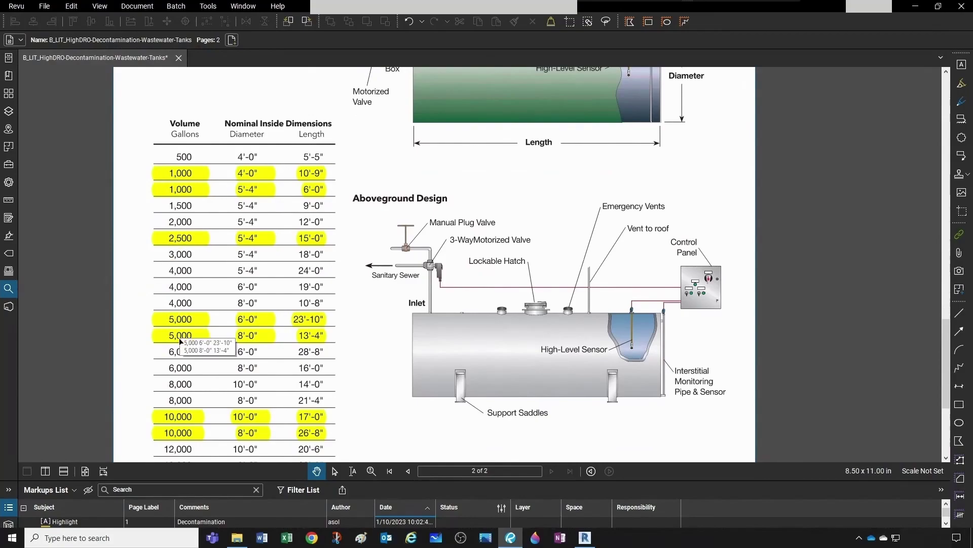
pyautogui.scroll(-2, 357, 378)
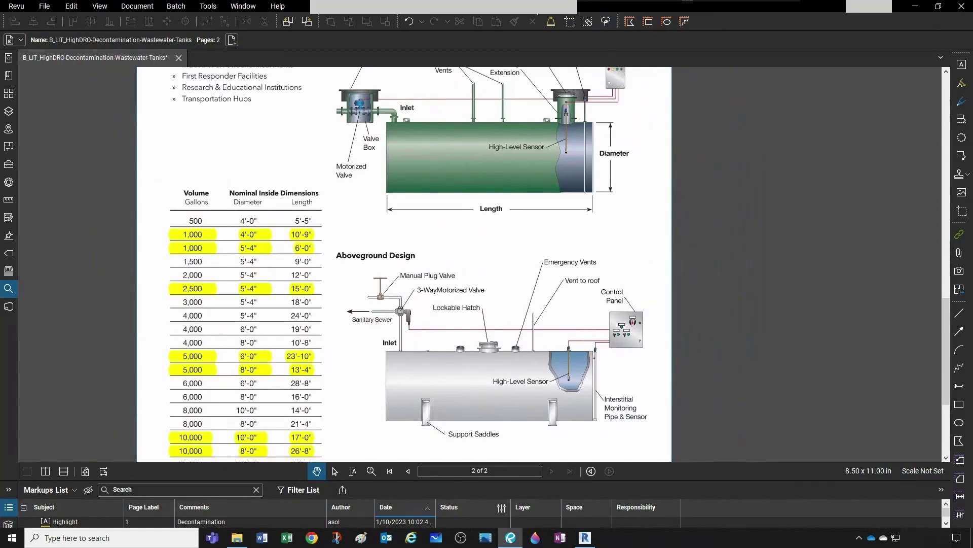
# Create a new family from the Mechanical Equipment.rft template.
pyautogui.hotkey('alt', 'Tab')
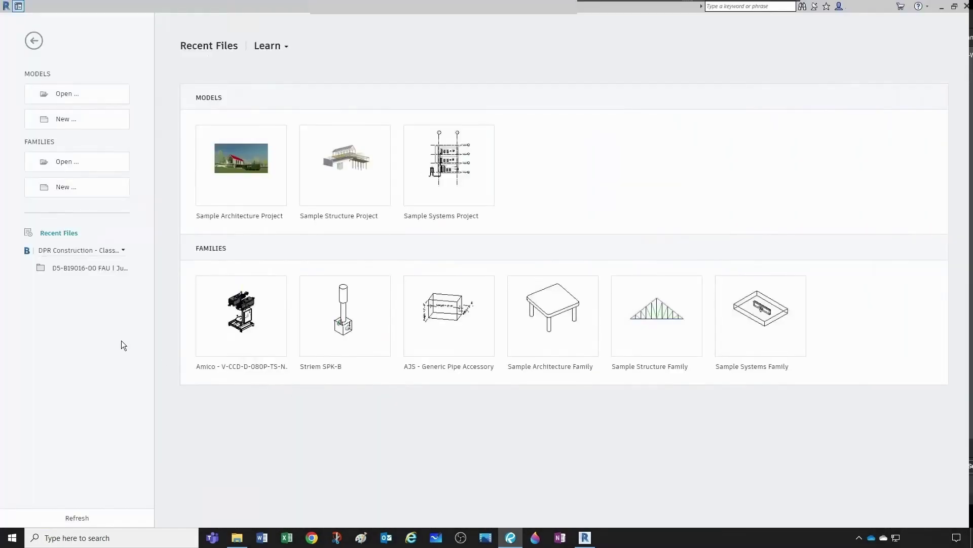
pyautogui.click(66, 194)
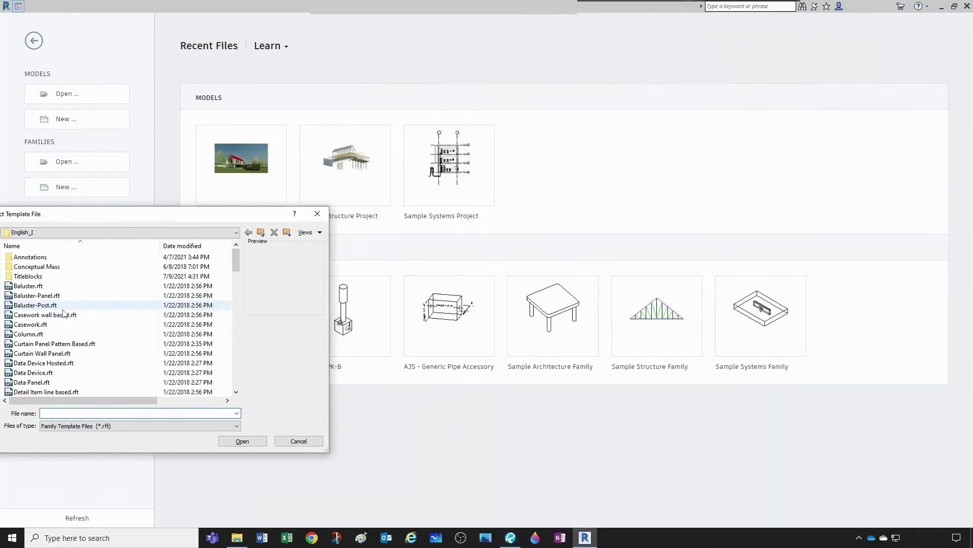
pyautogui.scroll(-15, 63, 313)
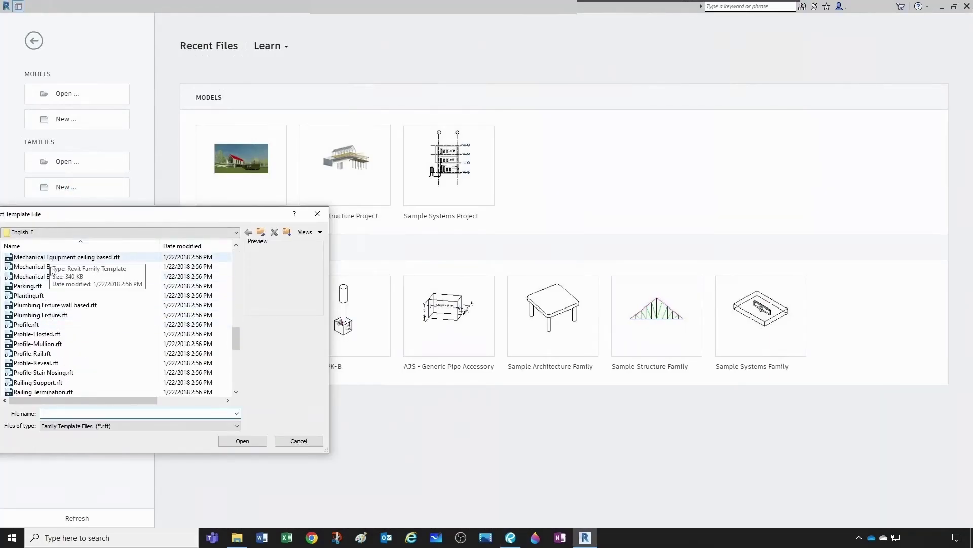
pyautogui.click(50, 276)
pyautogui.click(236, 442)
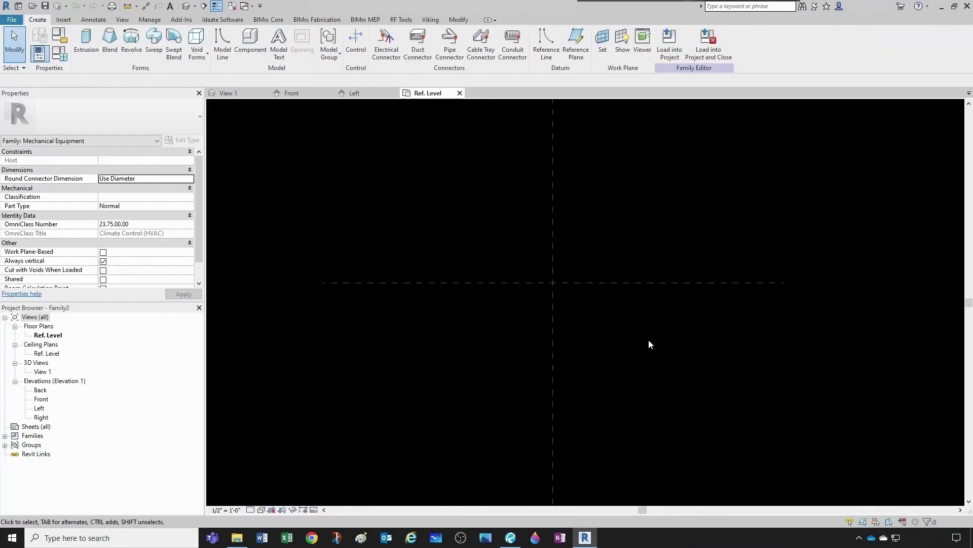
pyautogui.scroll(1, 649, 339)
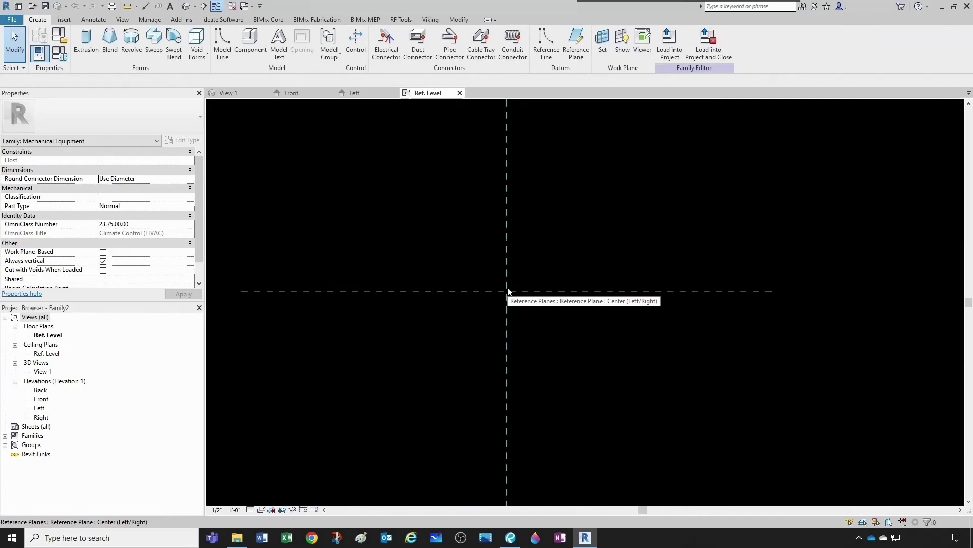
# Open the Front elevation view and centre it on the reference planes.
pyautogui.doubleClick(42, 399)
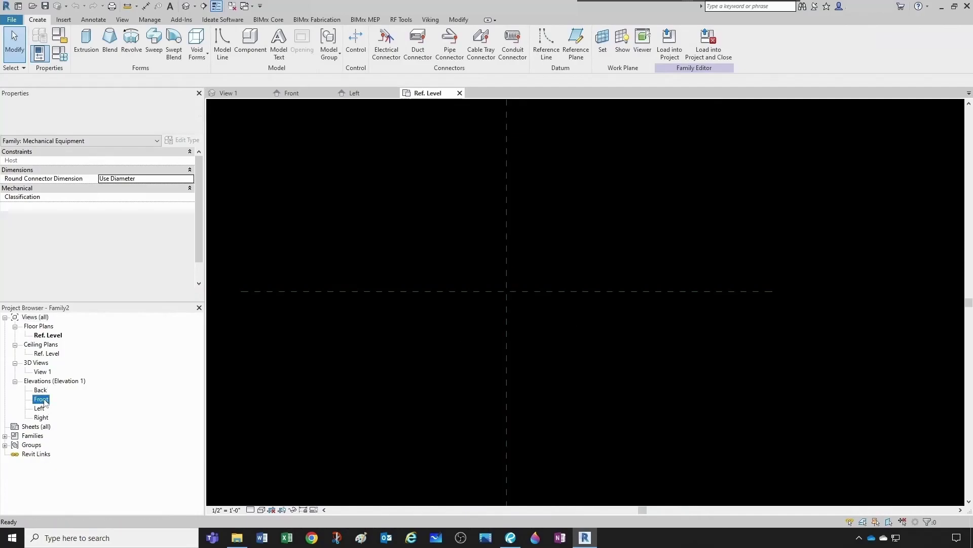
pyautogui.scroll(2, 503, 393)
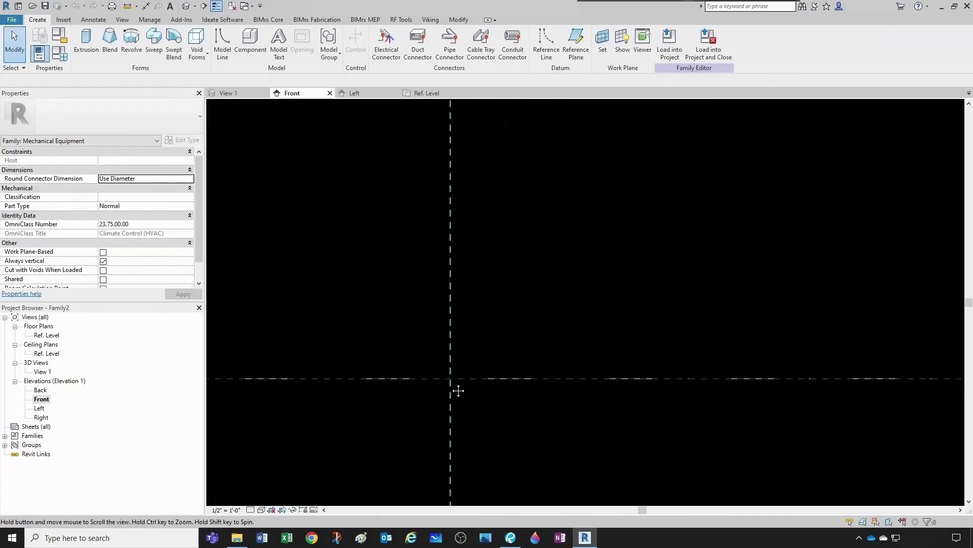
pyautogui.moveTo(459, 391); pyautogui.dragTo(468, 333, button='middle')
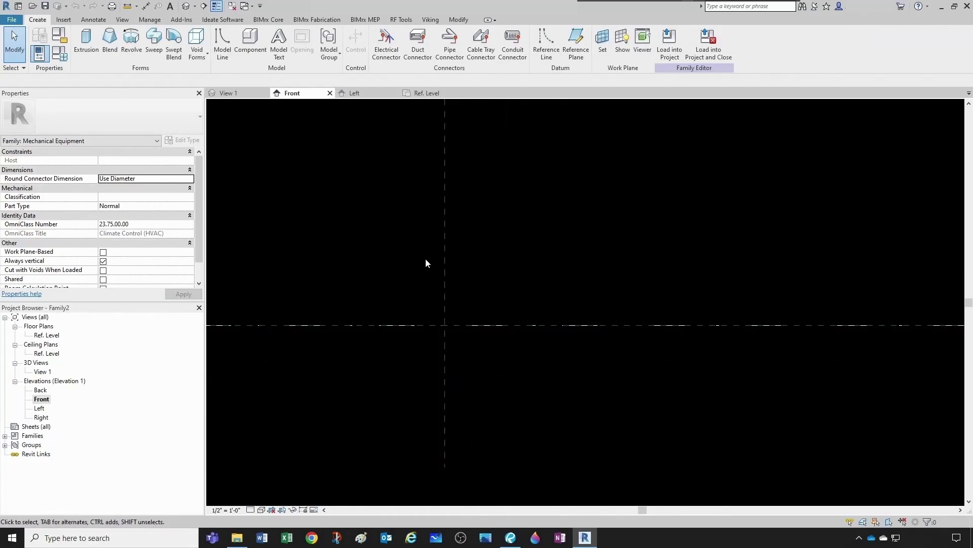
# Start a solid extrusion and sketch a circle centred on the reference-plane intersection.
pyautogui.click(87, 41)
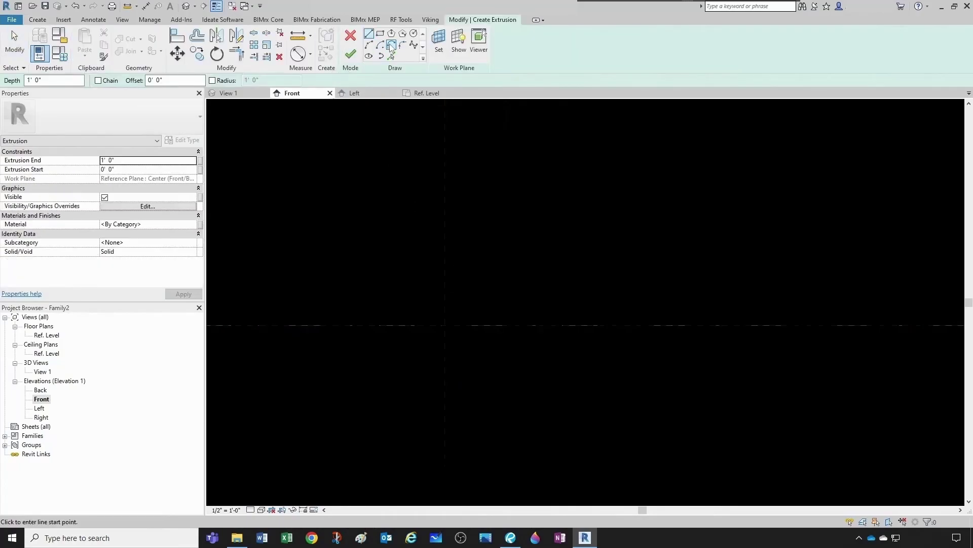
pyautogui.click(413, 35)
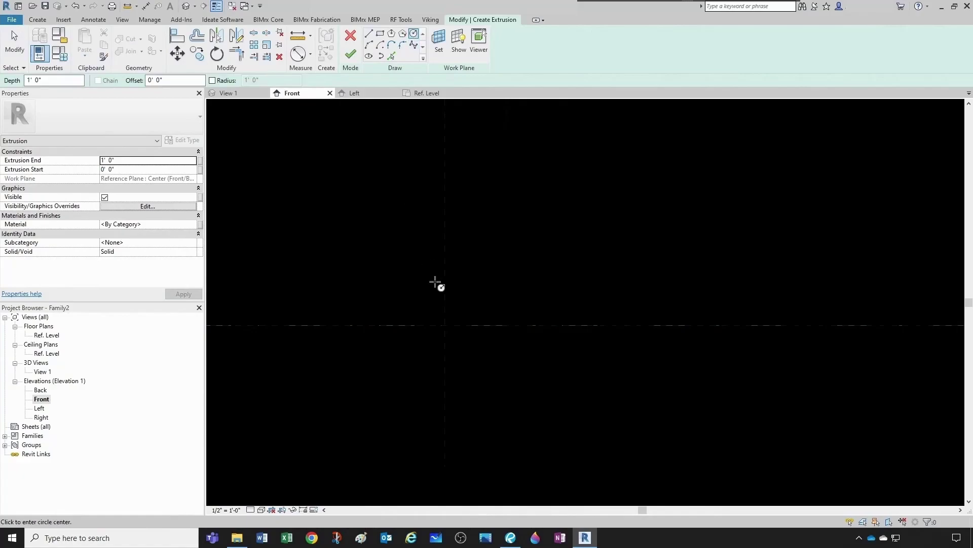
pyautogui.click(445, 325)
pyautogui.click(479, 304)
pyautogui.press('Escape')
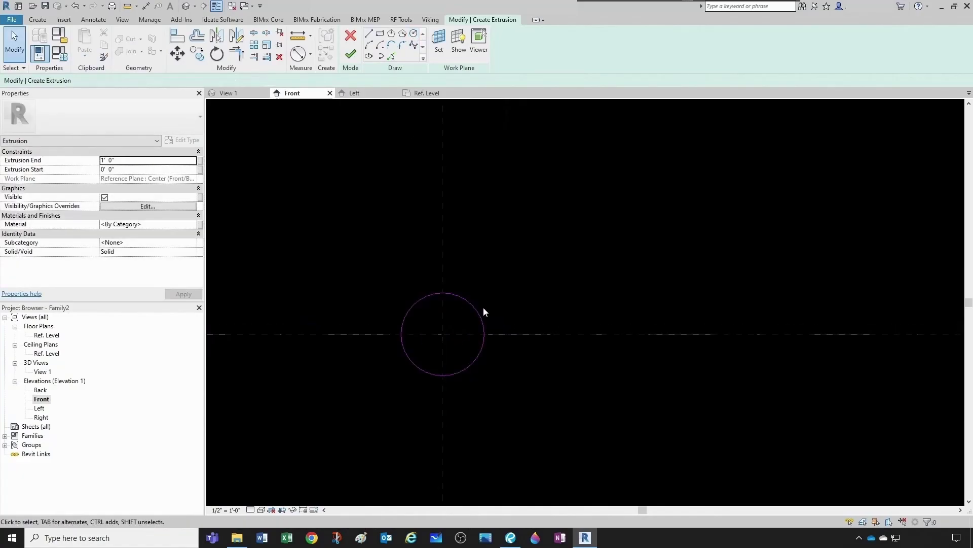
pyautogui.scroll(1, 482, 312)
# Move the circle up and right, then turn on Center Mark Visible.
pyautogui.click(473, 312)
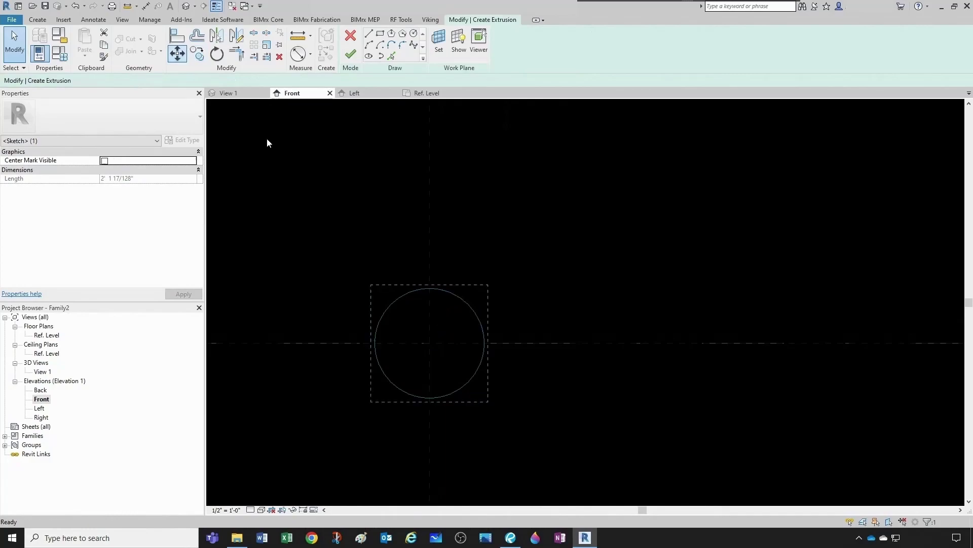
pyautogui.click(288, 289)
pyautogui.click(396, 222)
pyautogui.click(400, 226)
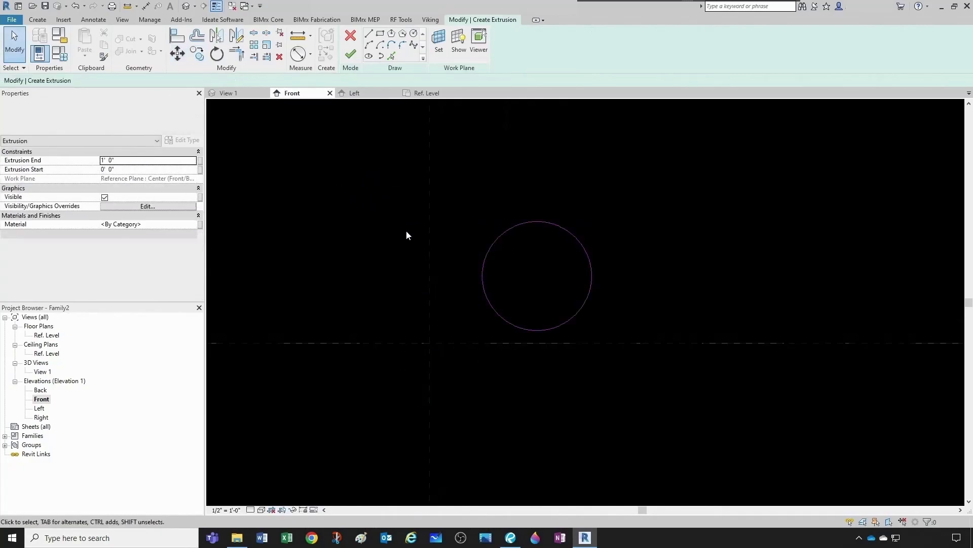
pyautogui.click(504, 321)
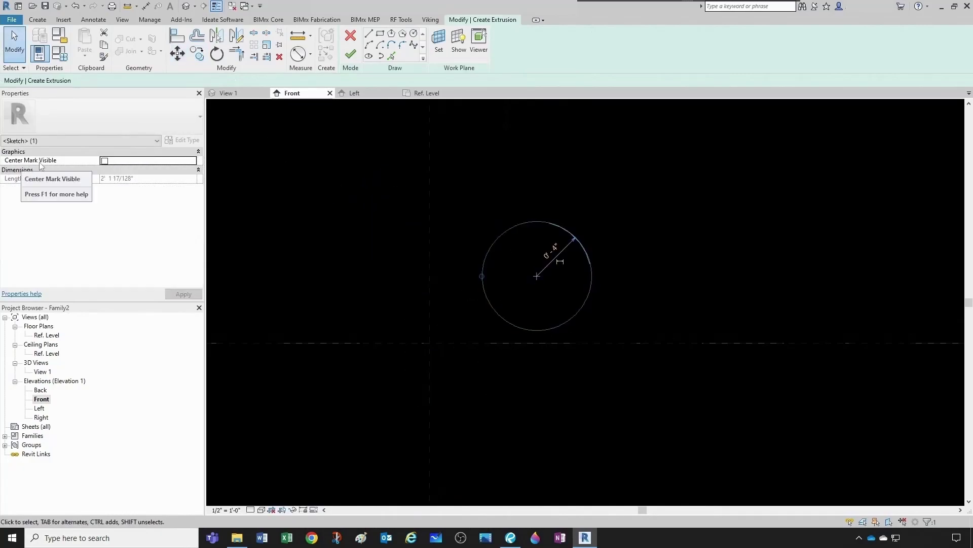
pyautogui.click(105, 161)
pyautogui.click(387, 259)
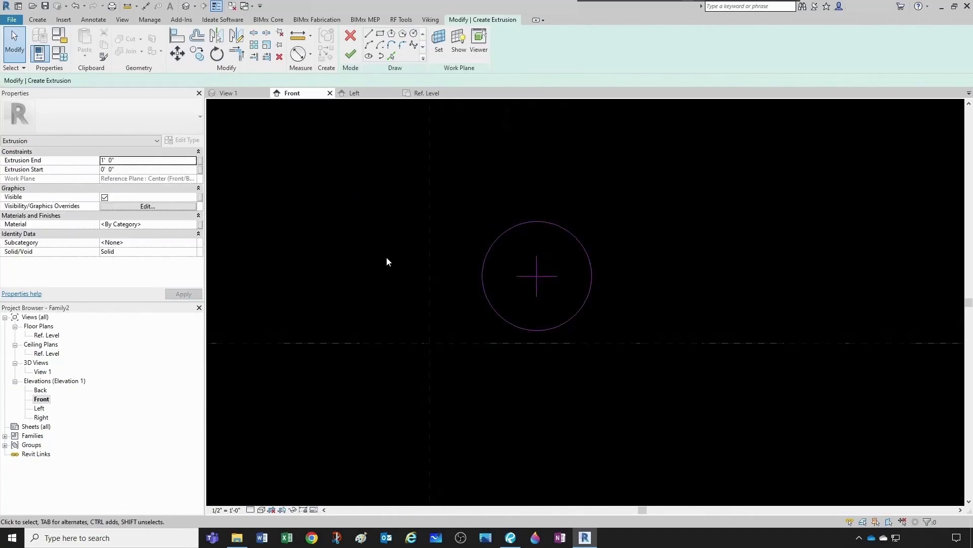
# Align the circle's centre to the vertical and horizontal centre reference planes with AL.
pyautogui.press('a')
pyautogui.press('l')
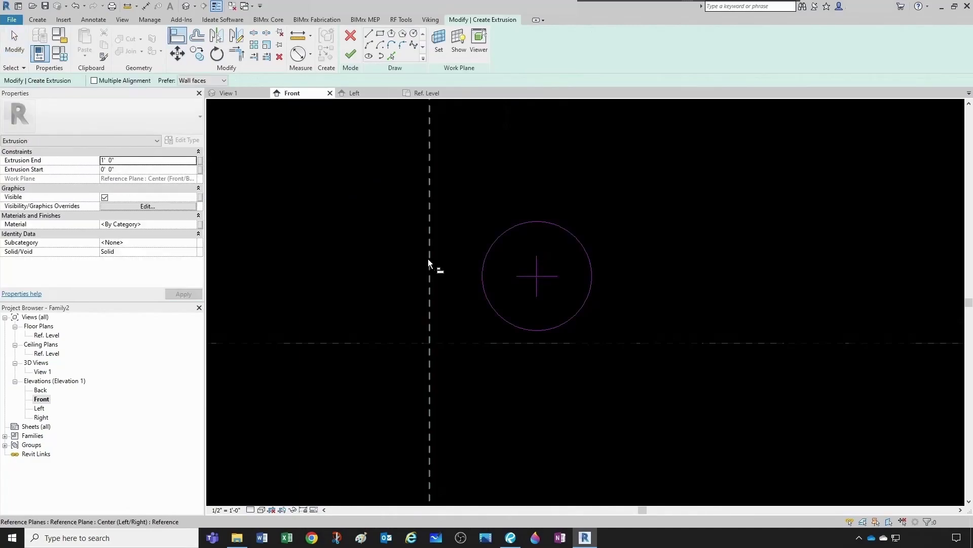
pyautogui.click(429, 259)
pyautogui.click(536, 271)
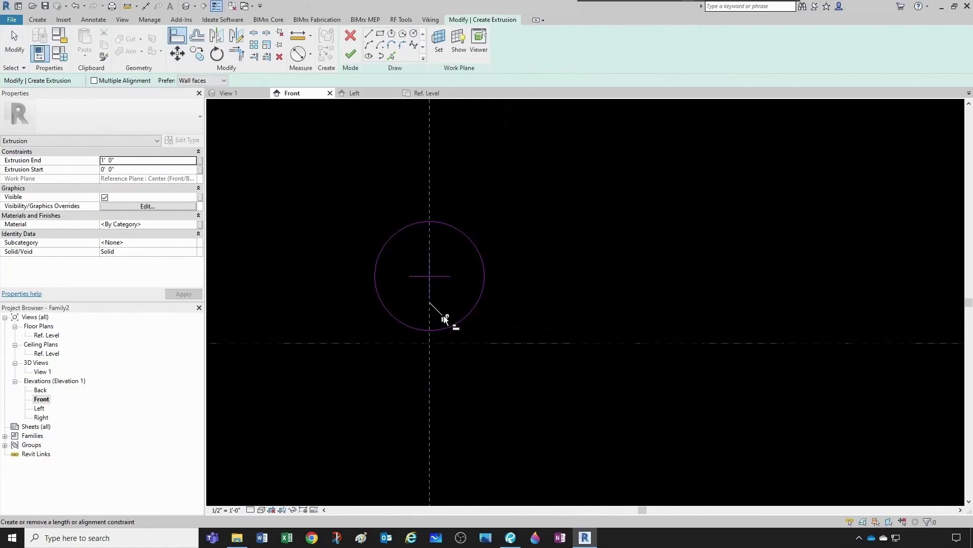
pyautogui.click(522, 342)
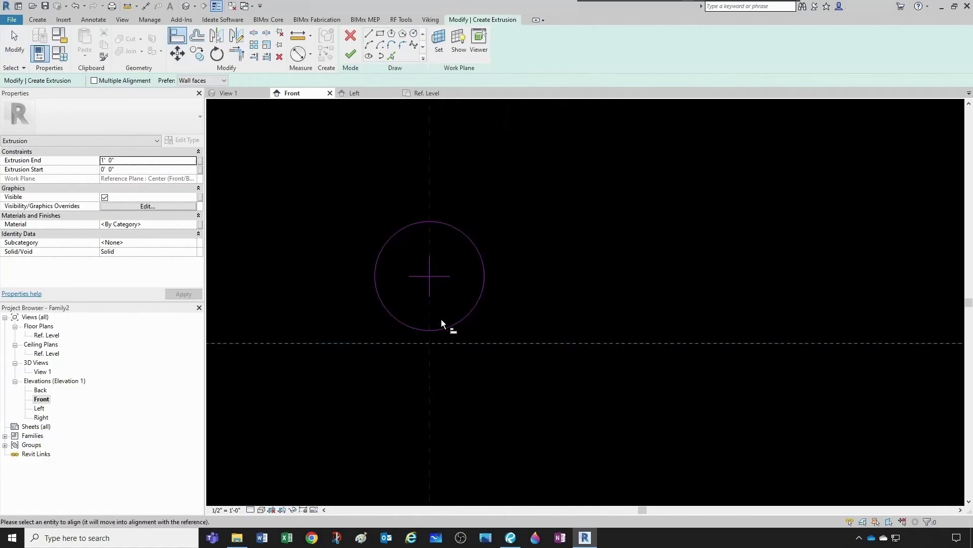
pyautogui.click(443, 276)
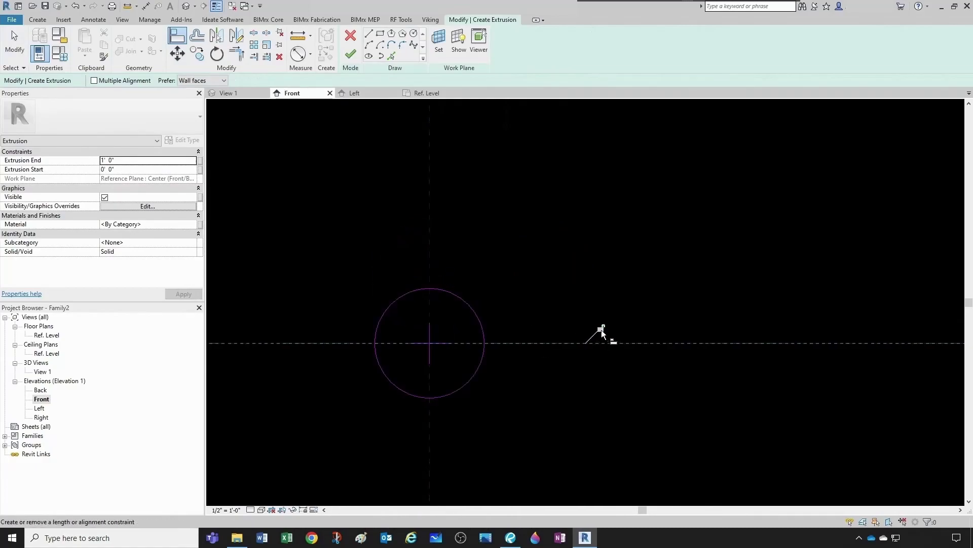
pyautogui.press('Escape')
pyautogui.press('Escape')
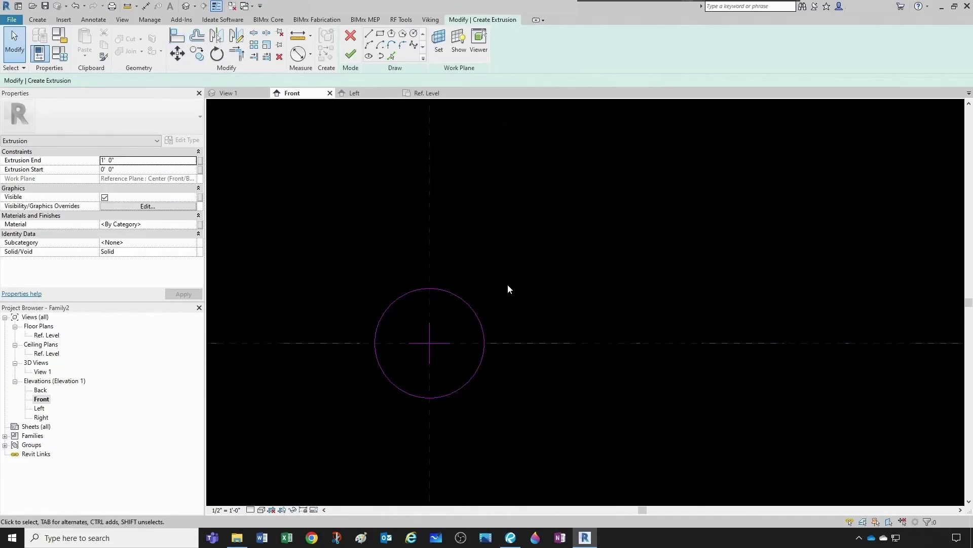
# Place a diameter dimension on the sketch circle.
pyautogui.click(298, 53)
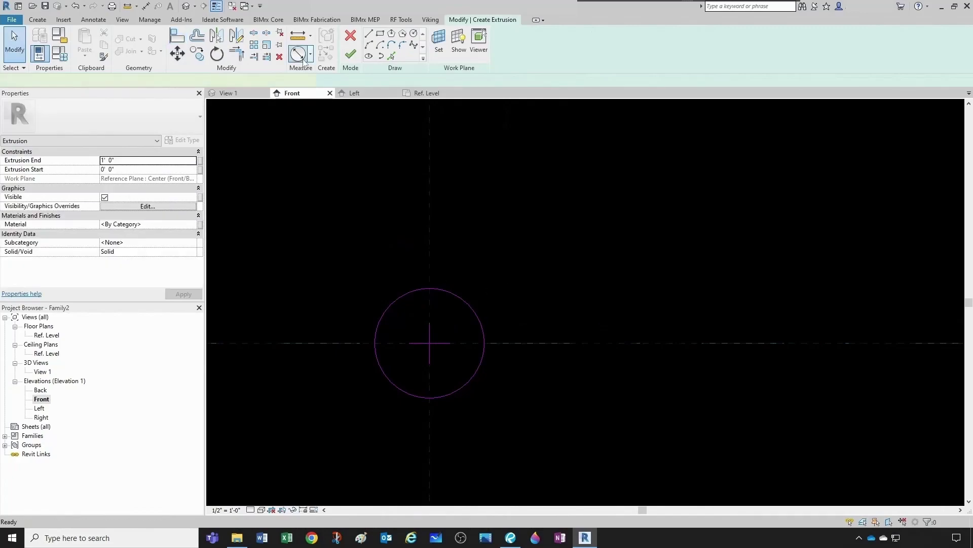
pyautogui.click(479, 313)
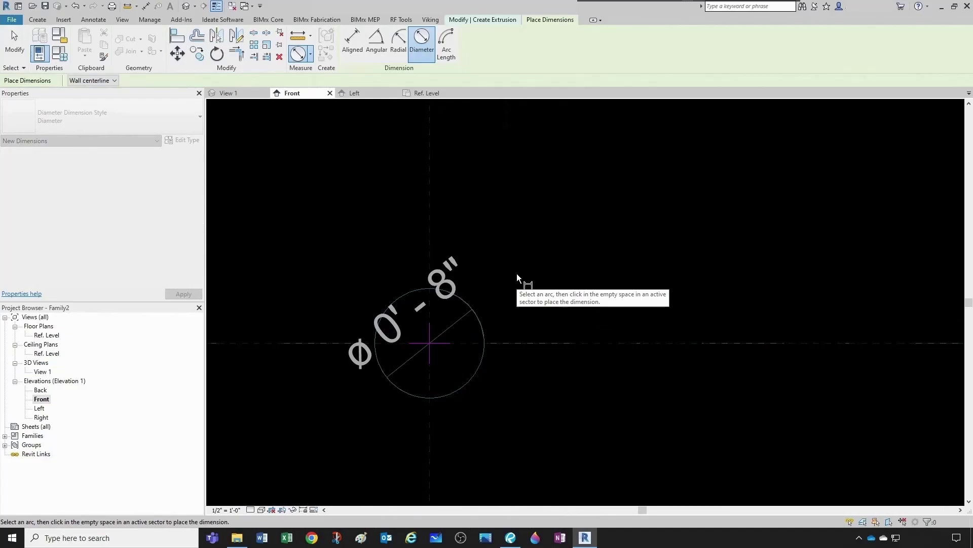
pyautogui.click(463, 271)
pyautogui.press('Escape')
pyautogui.press('Escape')
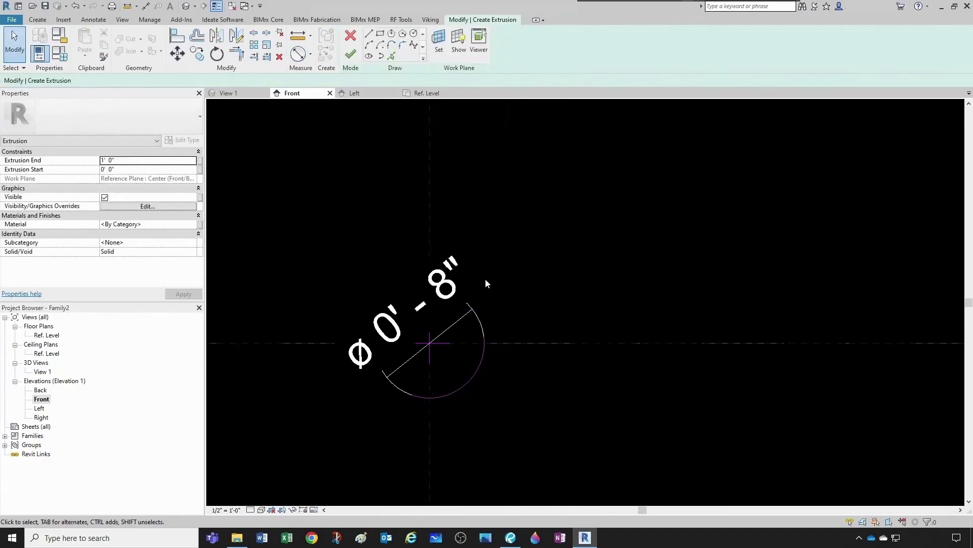
pyautogui.click(460, 268)
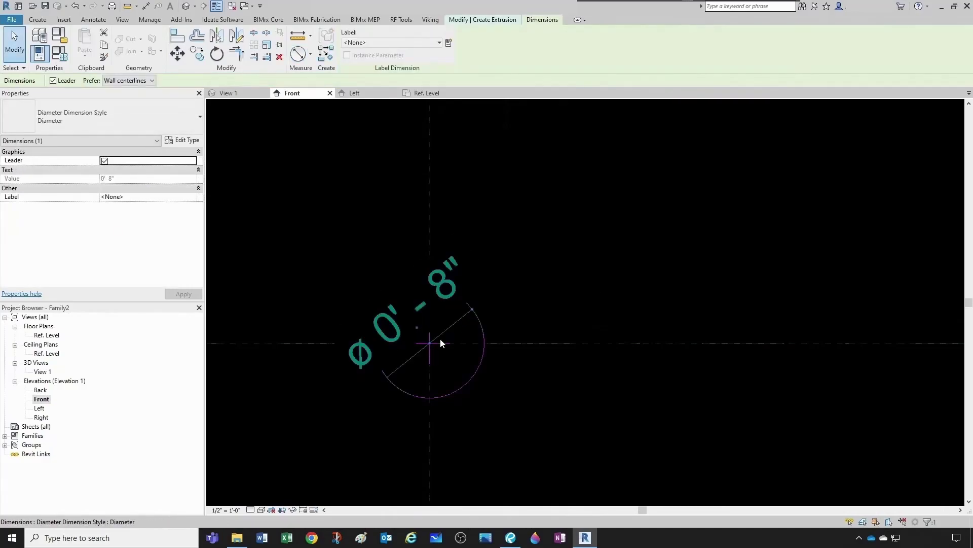
# Label the dimension with a new Diameter type parameter grouped under Plumbing.
pyautogui.click(449, 47)
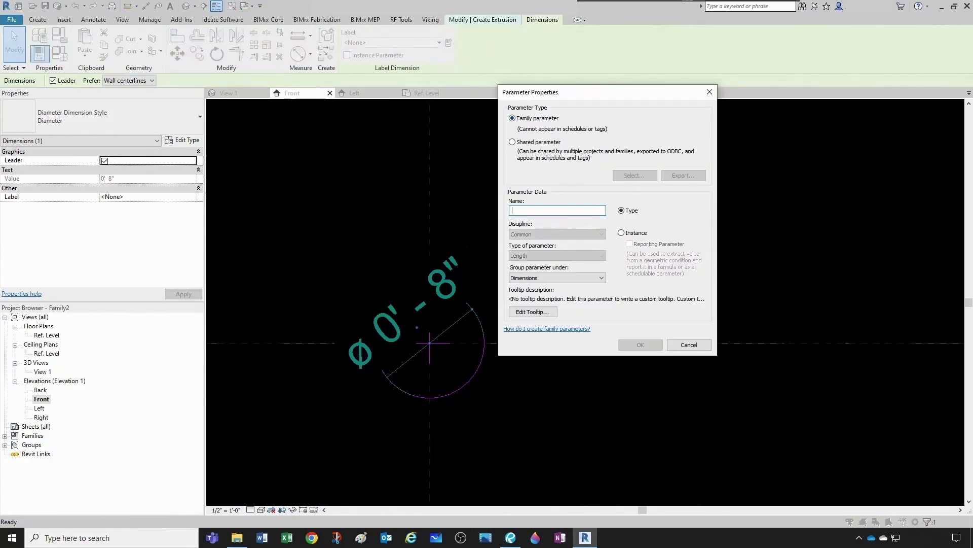
pyautogui.write('Diameter')
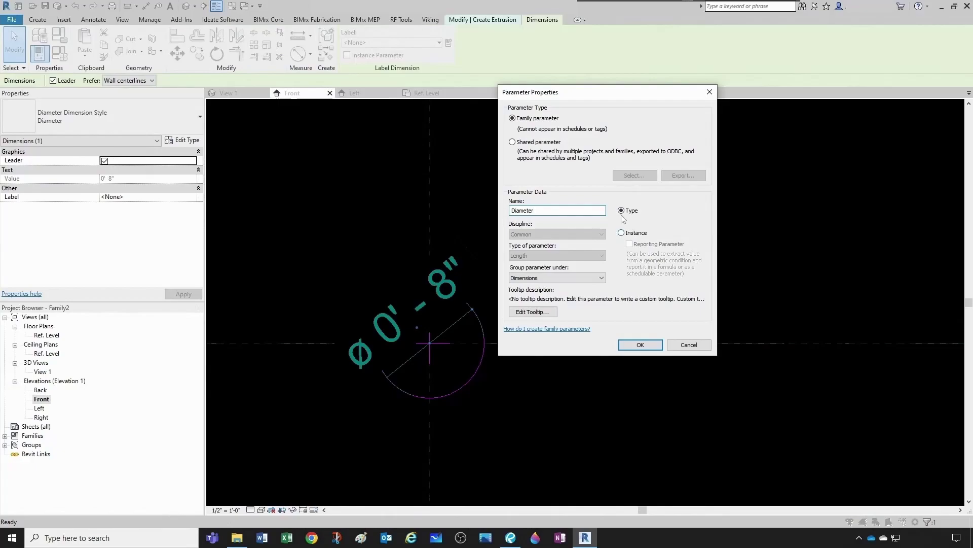
pyautogui.click(589, 277)
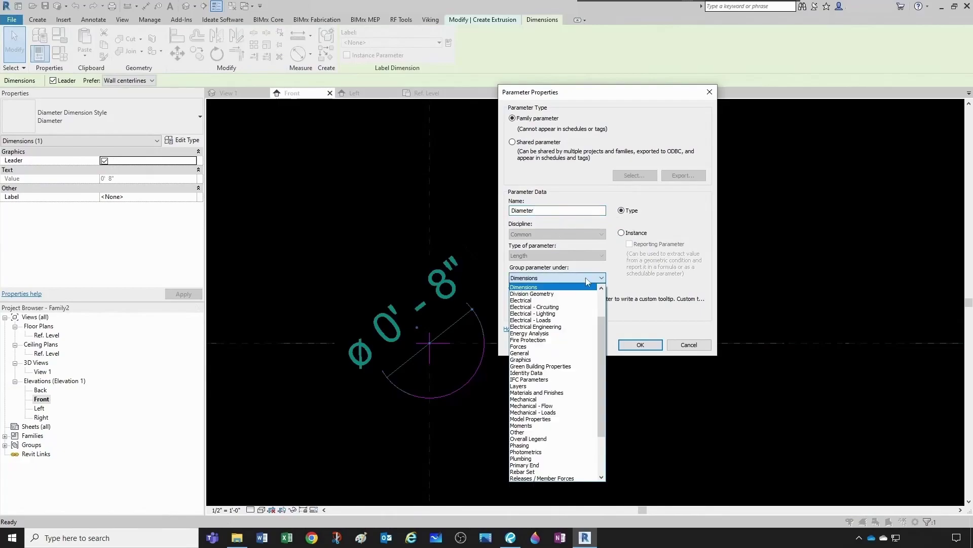
pyautogui.click(528, 458)
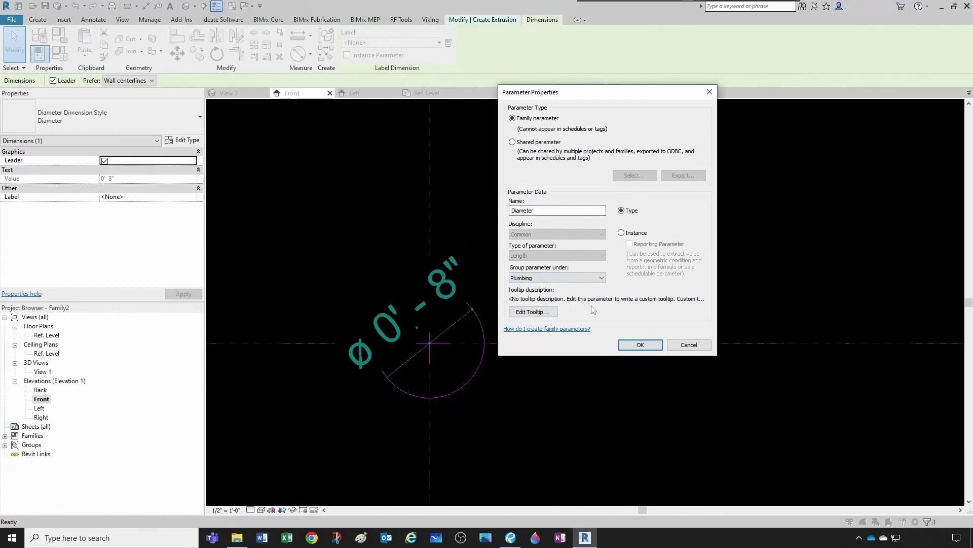
pyautogui.click(626, 344)
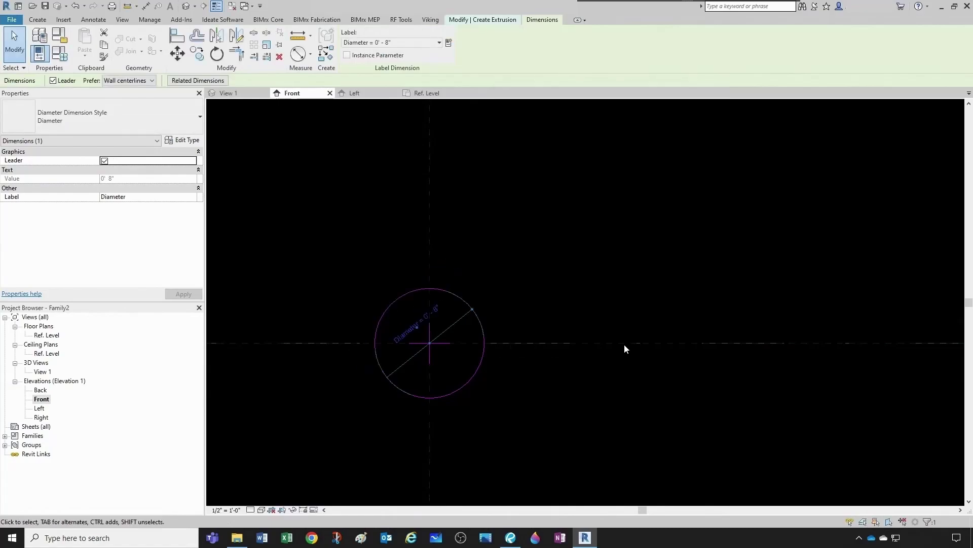
pyautogui.click(649, 159)
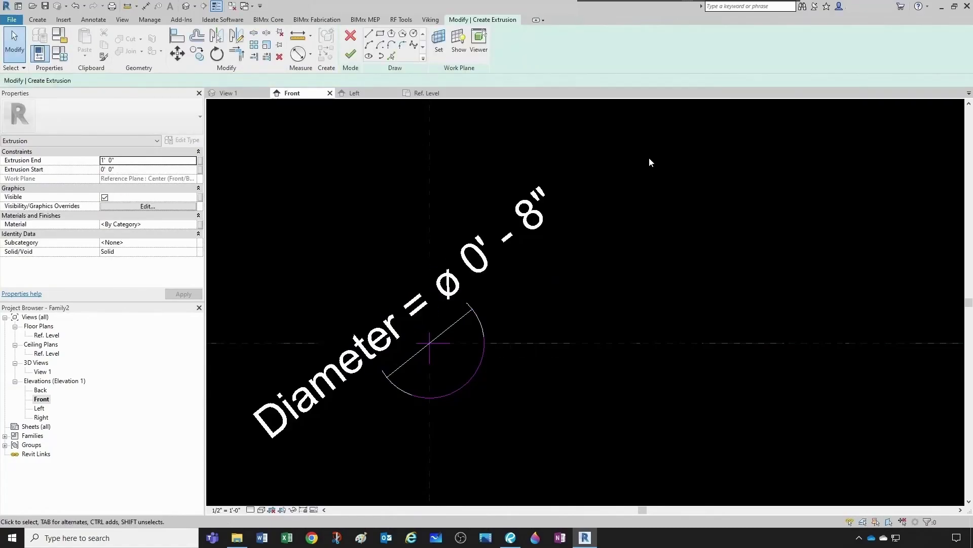
pyautogui.click(59, 53)
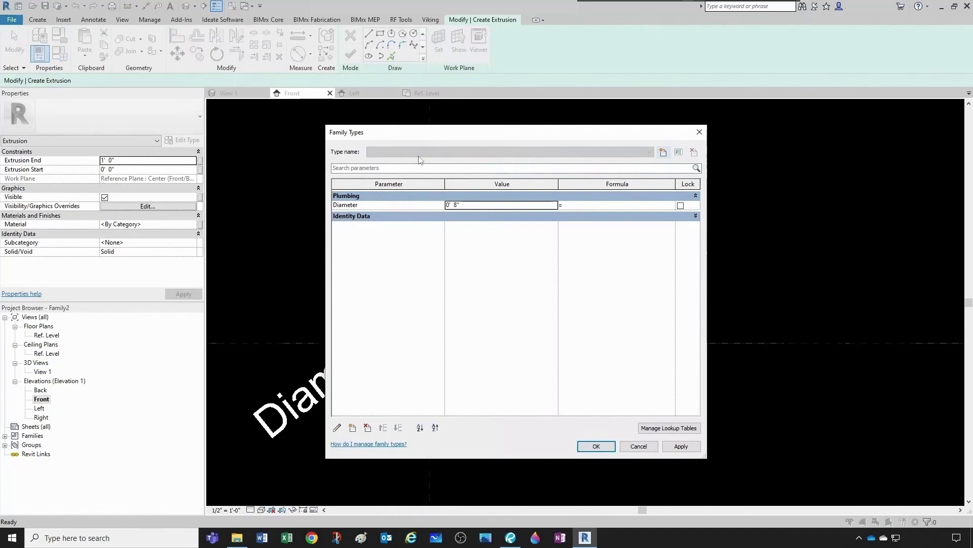
# Create the family type '1,000gal Slim' with Diameter set to 4'.
pyautogui.click(664, 153)
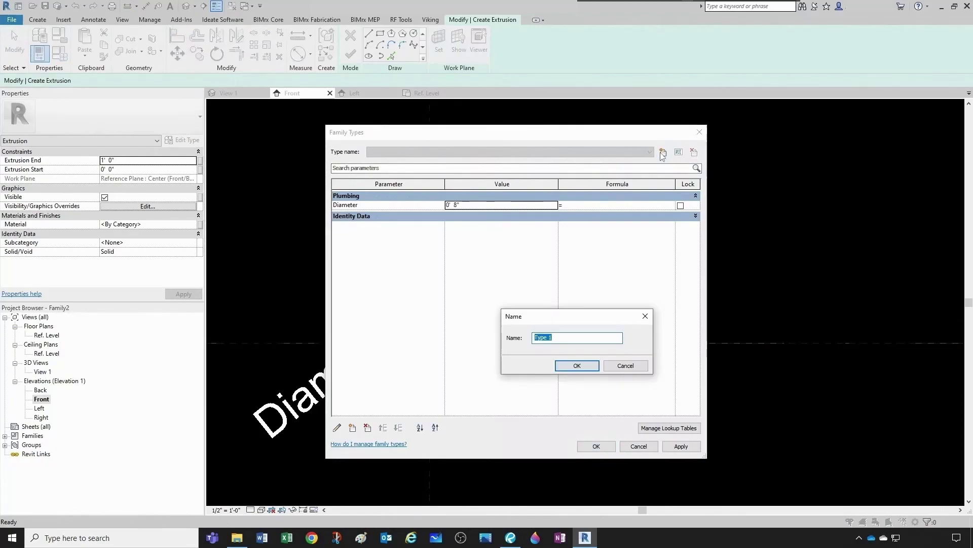
pyautogui.write('1,000gal A')
pyautogui.press('BackSpace')
pyautogui.write('Slim')
pyautogui.click(578, 366)
pyautogui.write('4')
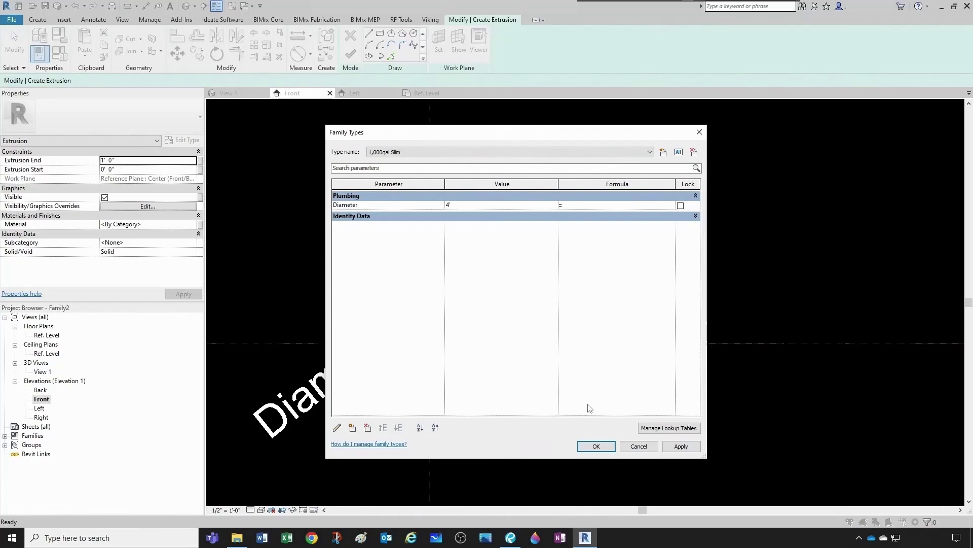
pyautogui.click(596, 446)
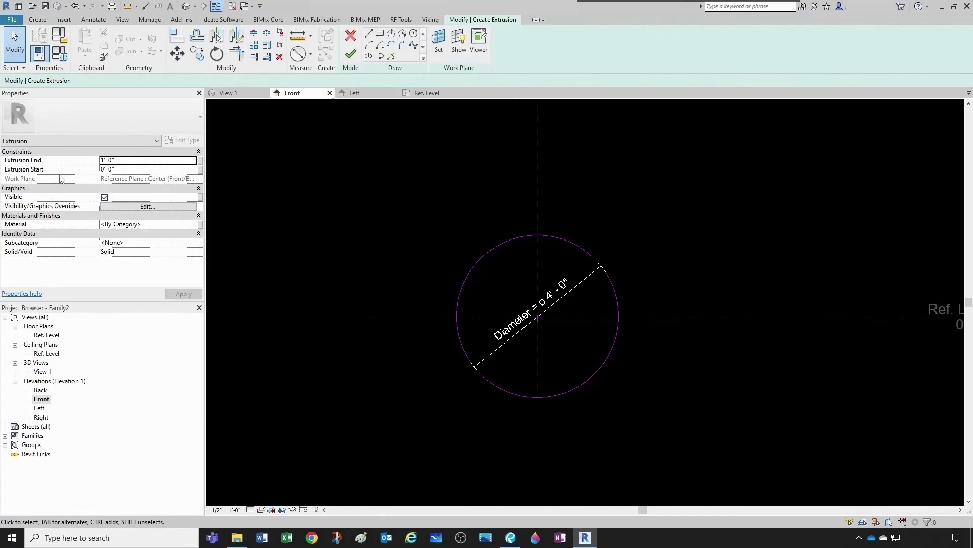
# Set Extrusion End to 5' and finish the extrusion sketch.
pyautogui.click(122, 160)
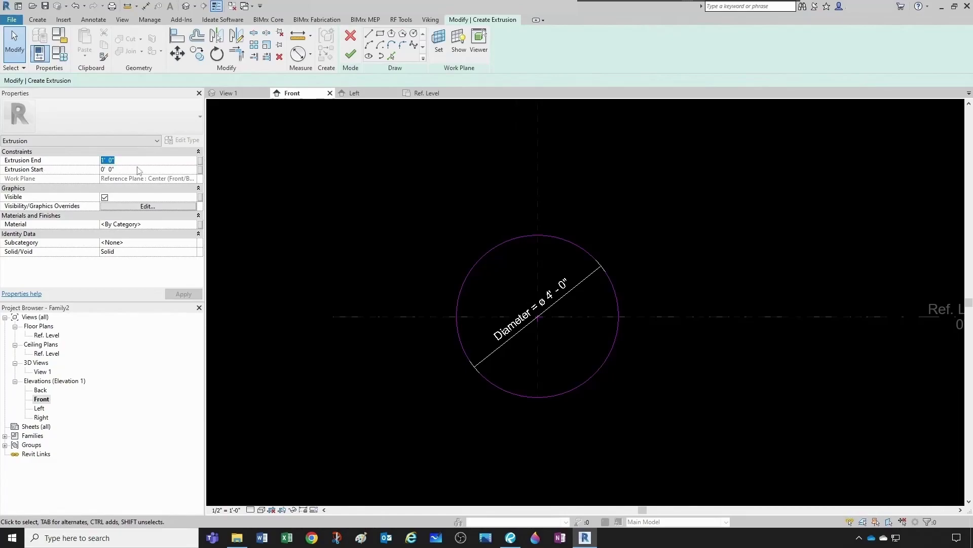
pyautogui.write('5')
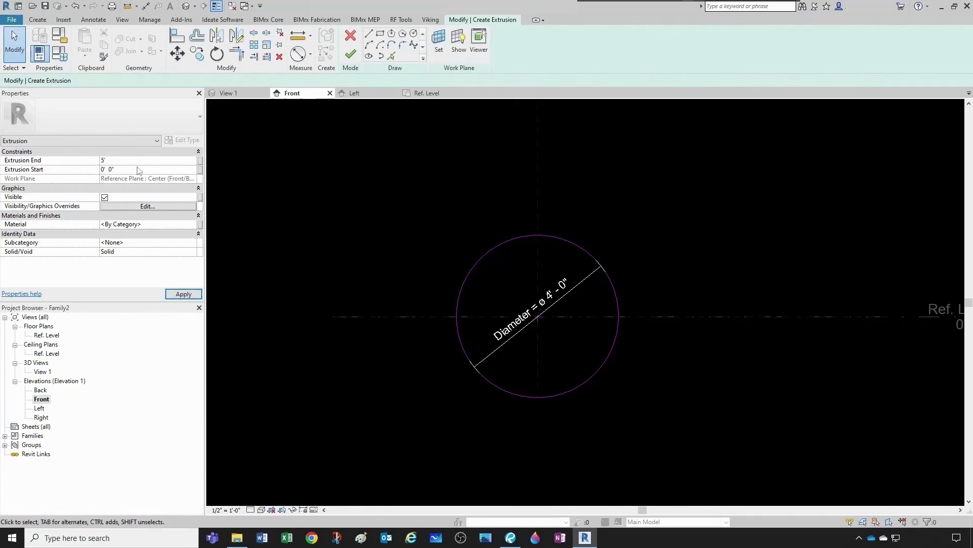
pyautogui.click(351, 54)
pyautogui.scroll(-1, 437, 195)
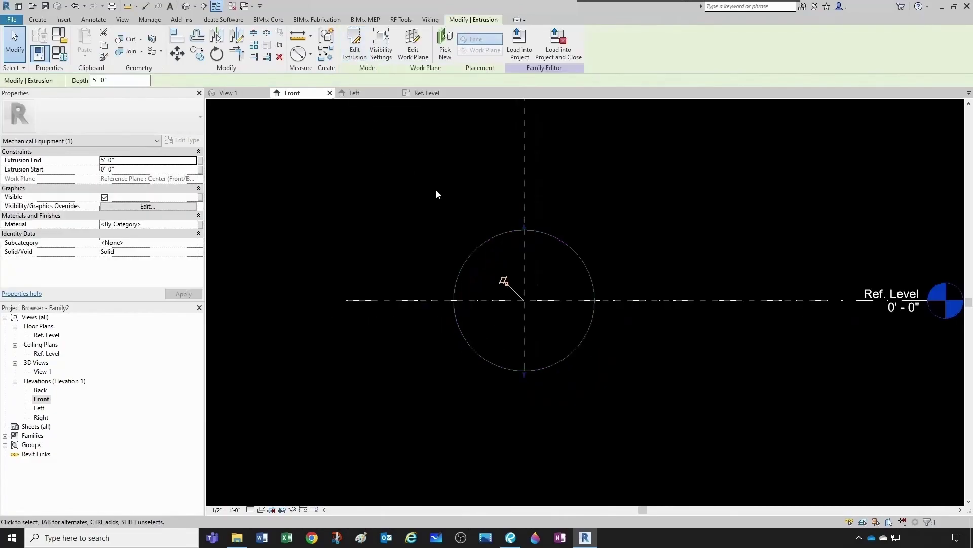
# In the Ref. Level plan, rename the Center (Front/Back) reference plane to Back.
pyautogui.click(437, 192)
pyautogui.click(425, 93)
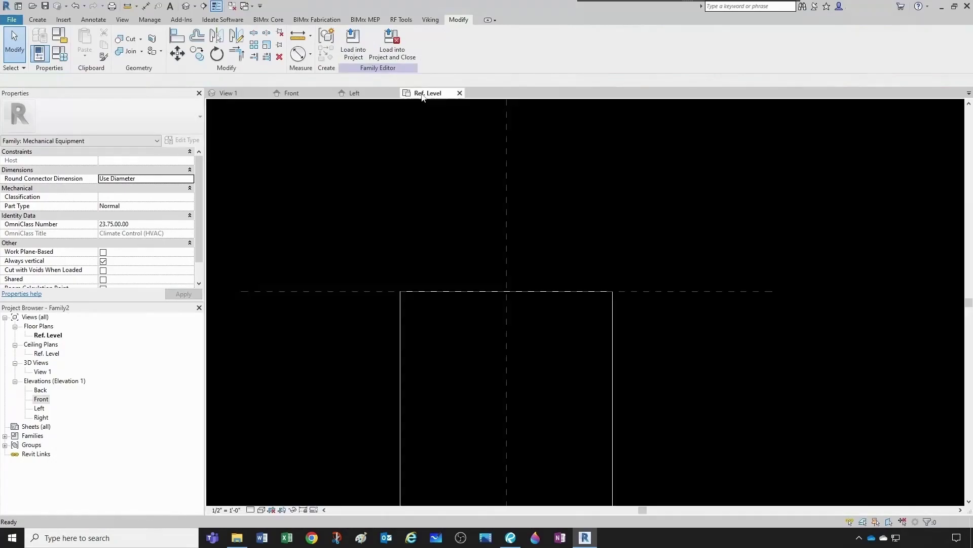
pyautogui.scroll(-3, 409, 172)
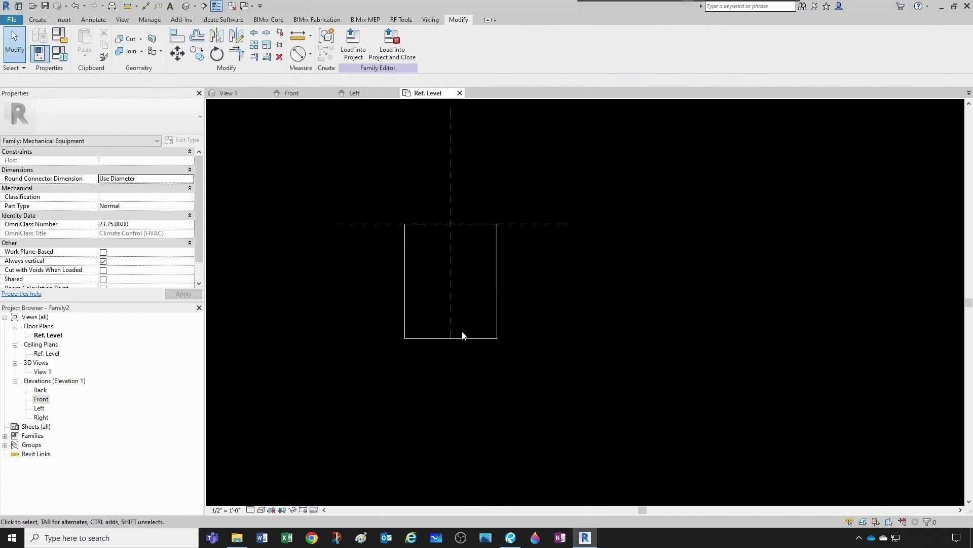
pyautogui.moveTo(536, 267); pyautogui.dragTo(525, 289, button='middle')
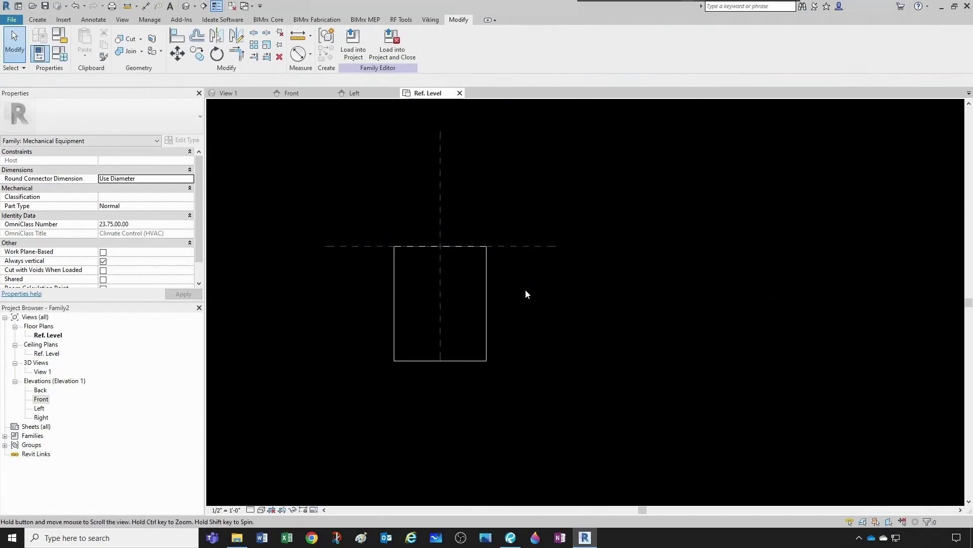
pyautogui.click(526, 244)
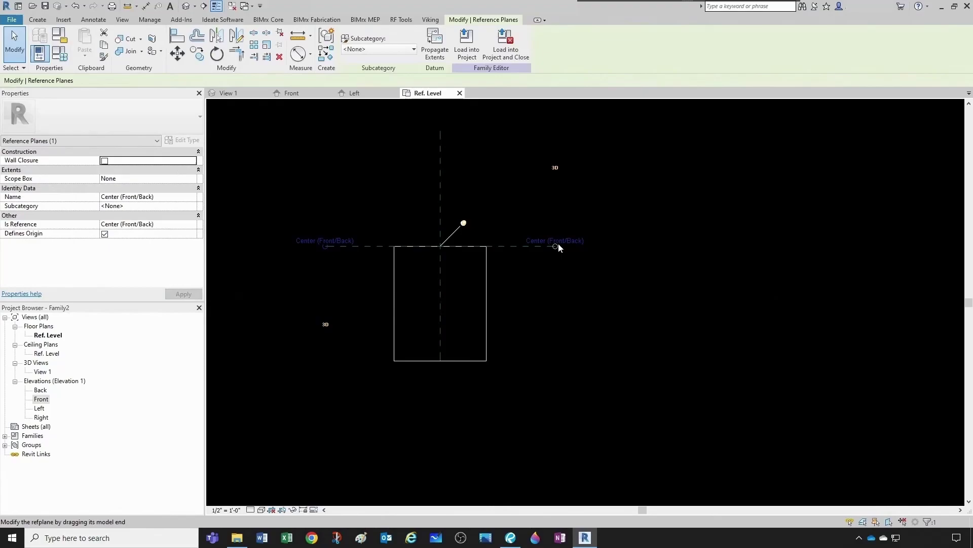
pyautogui.scroll(2, 558, 245)
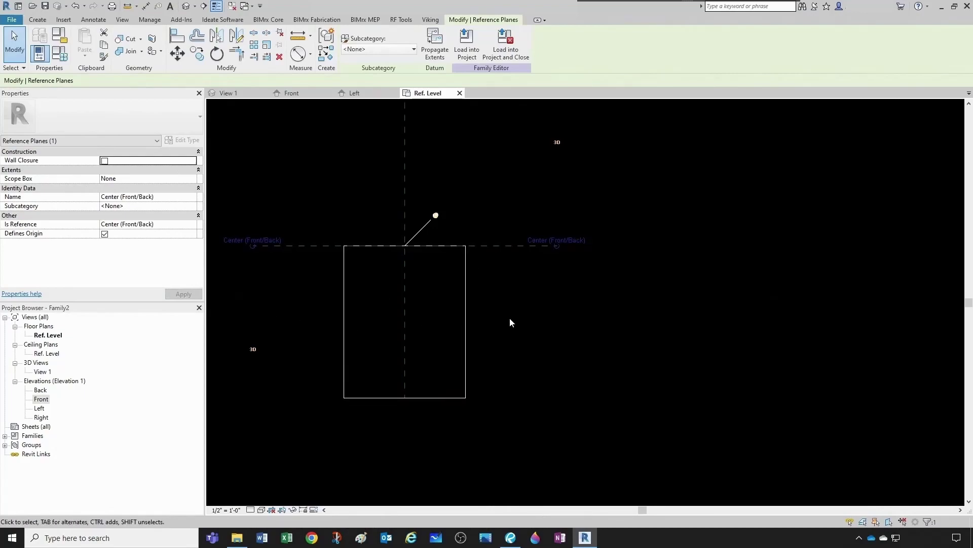
pyautogui.click(531, 240)
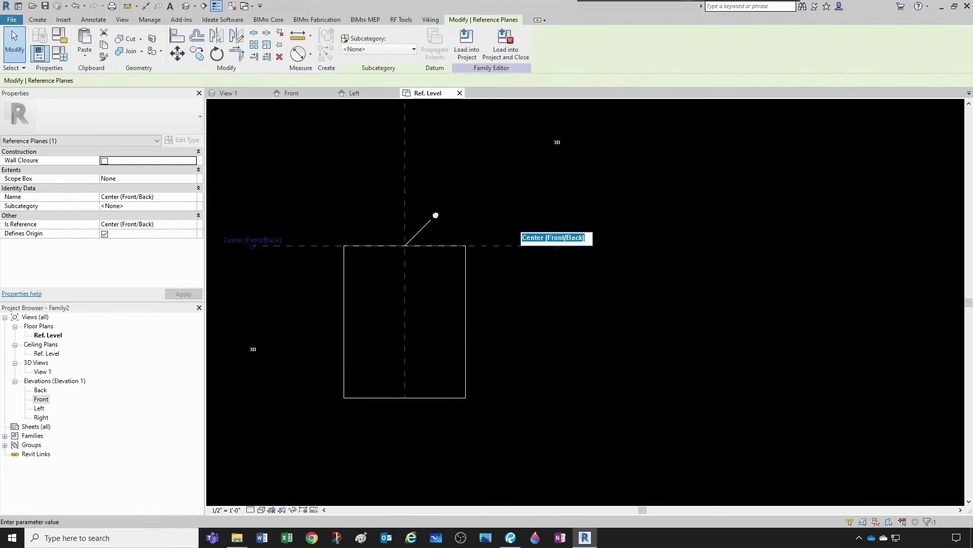
pyautogui.write('Back')
pyautogui.press('Return')
pyautogui.click(581, 301)
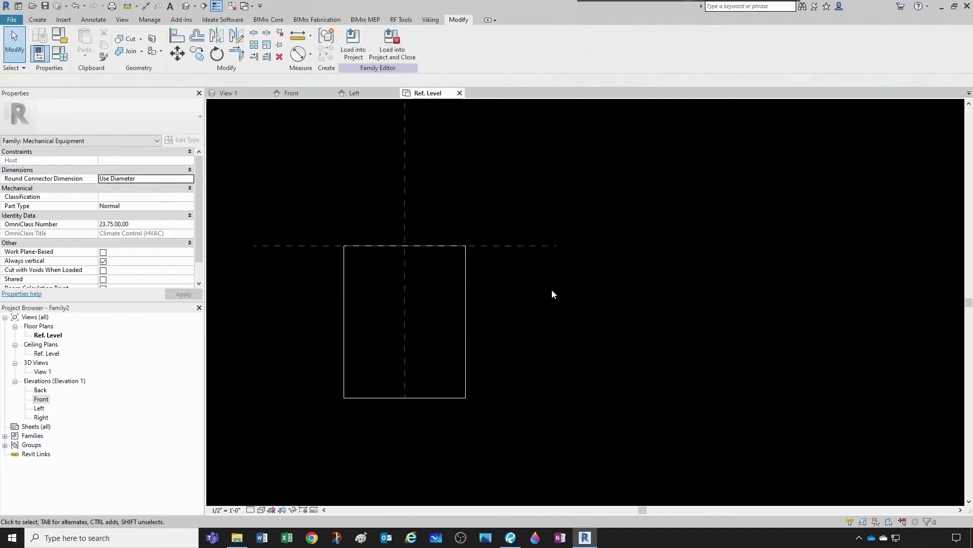
# Draw a similar horizontal reference plane below the tank outline.
pyautogui.rightClick(520, 236)
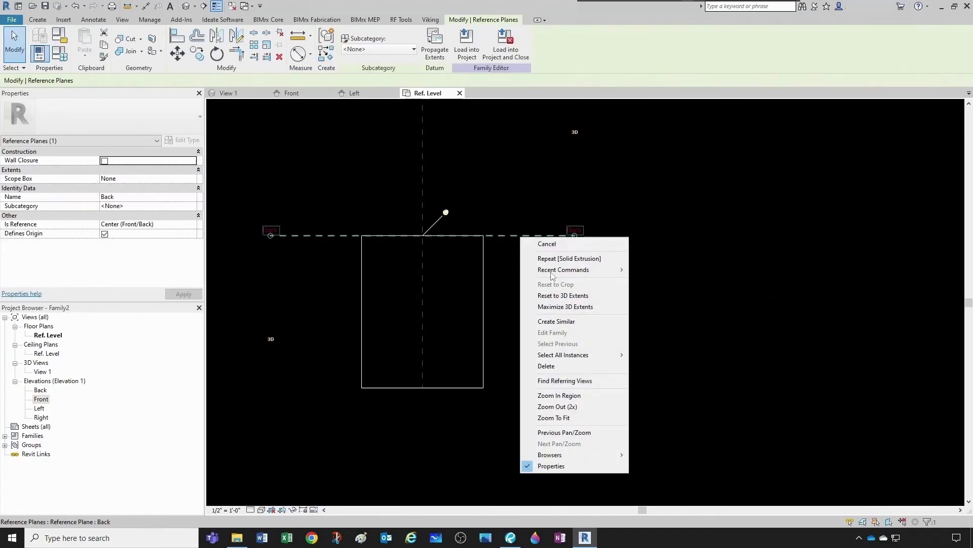
pyautogui.click(563, 328)
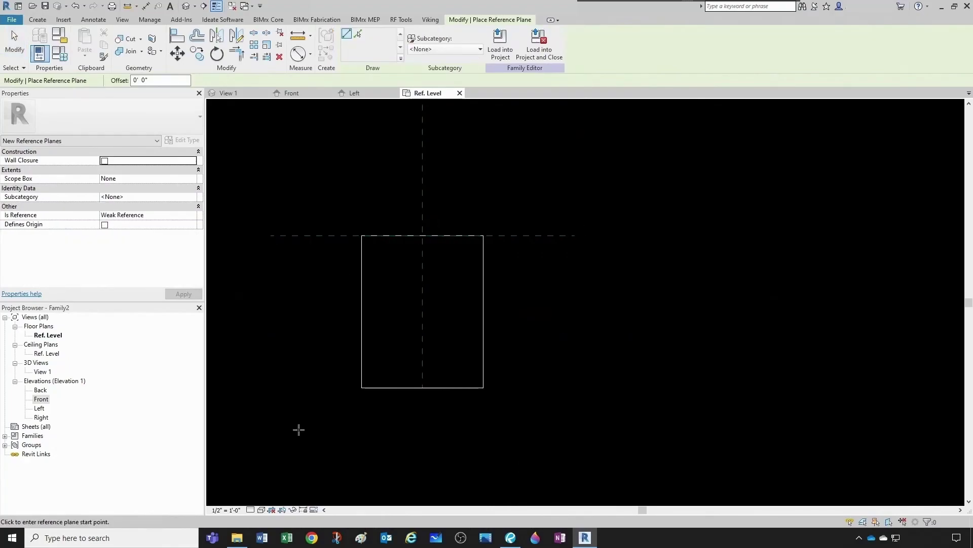
pyautogui.click(251, 420)
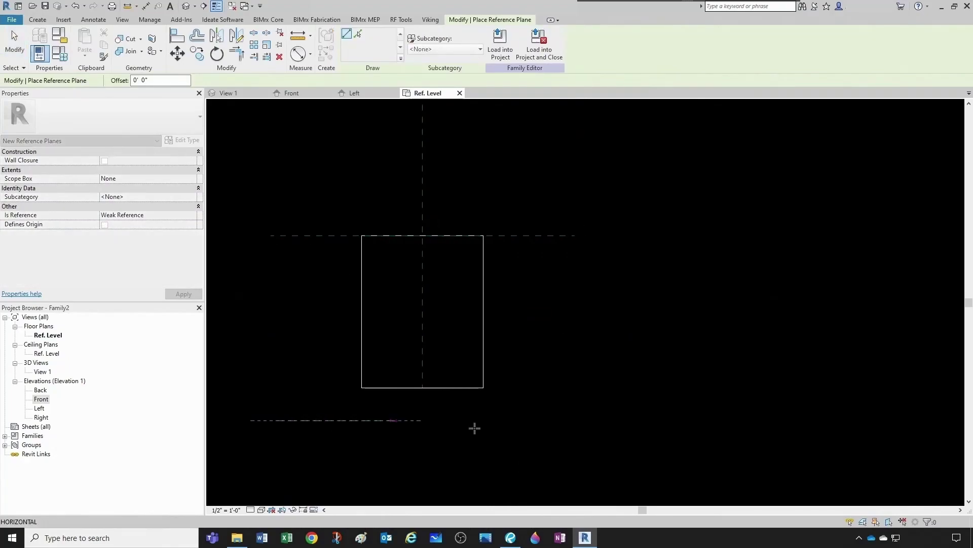
pyautogui.click(566, 419)
pyautogui.press('Escape')
pyautogui.press('Escape')
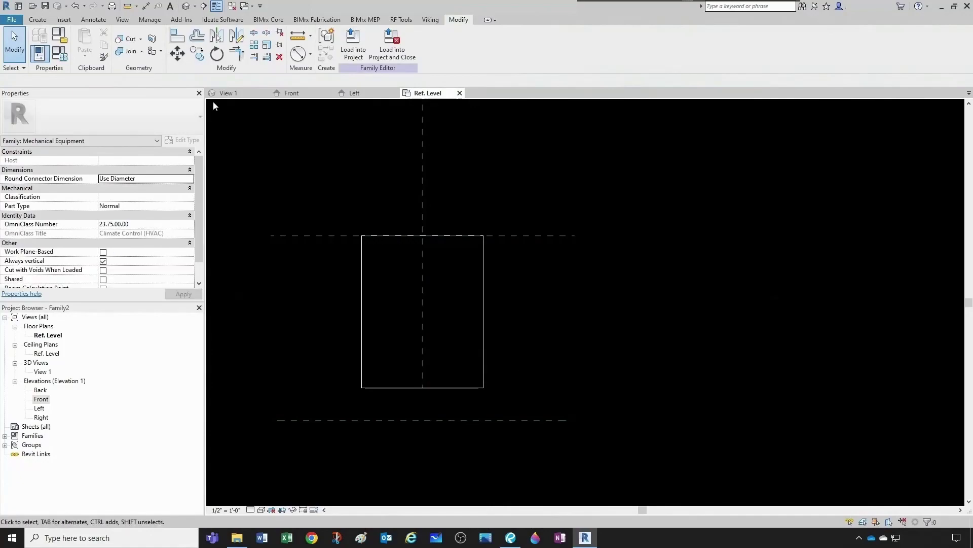
# Dimension the distance between the top and bottom horizontal reference planes.
pyautogui.click(145, 6)
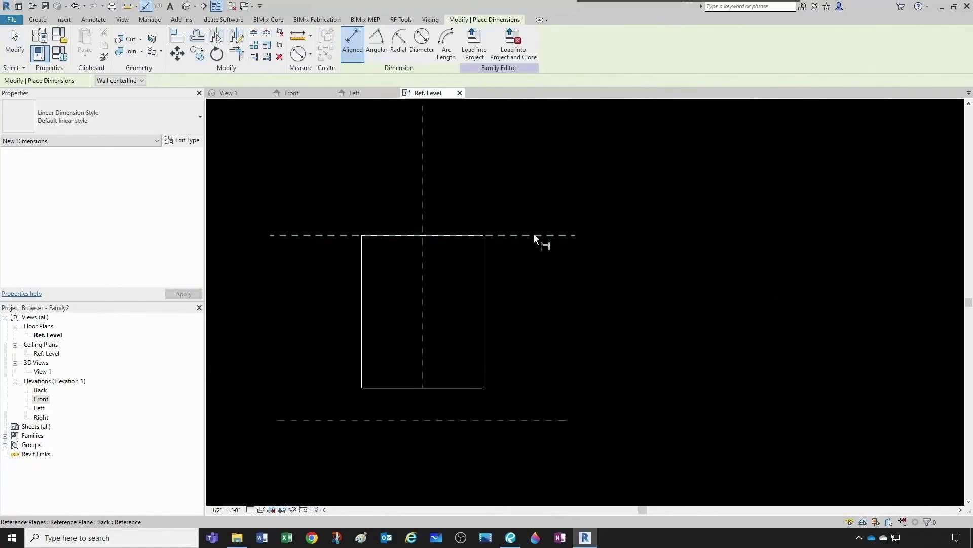
pyautogui.click(534, 236)
pyautogui.click(547, 419)
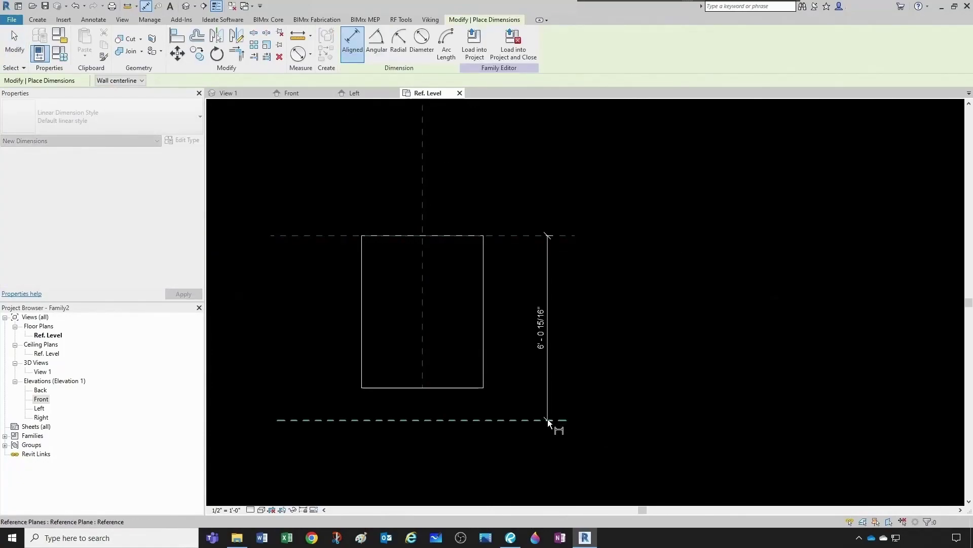
pyautogui.click(605, 446)
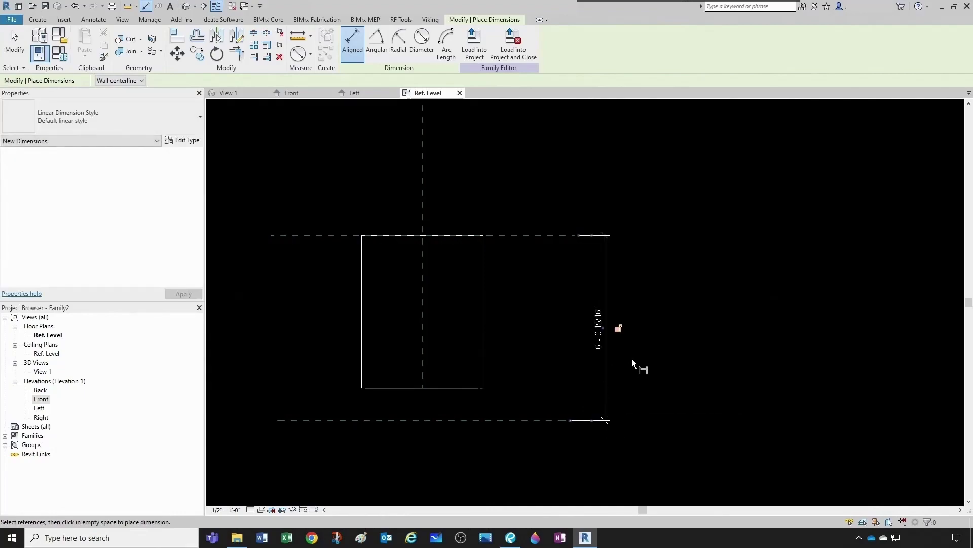
pyautogui.press('Escape')
# Label that dimension with a new Length parameter grouped under Plumbing.
pyautogui.click(605, 355)
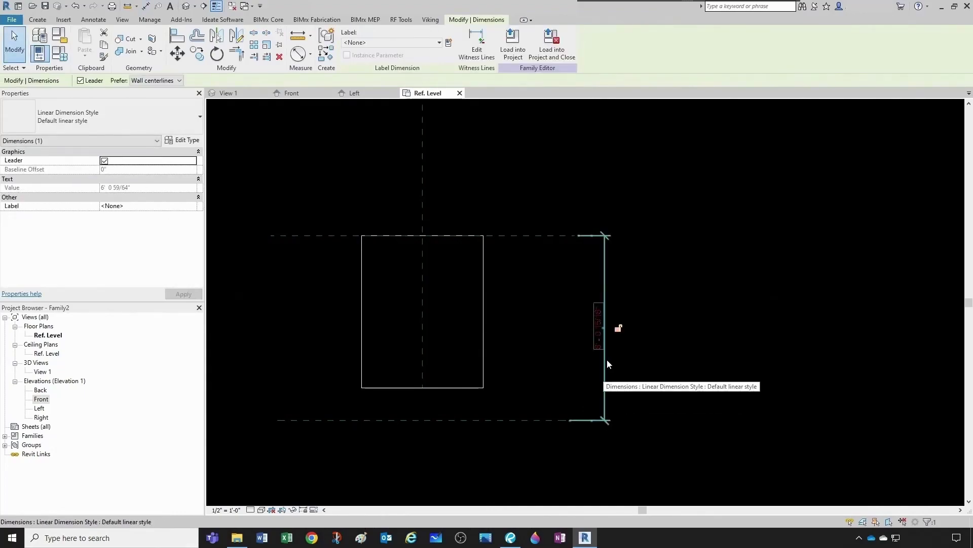
pyautogui.click(449, 42)
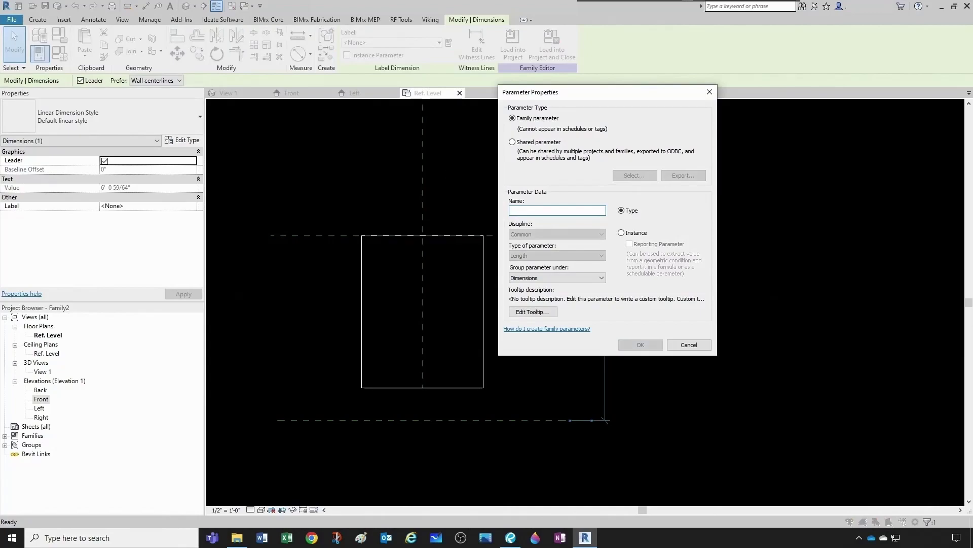
pyautogui.write('Length')
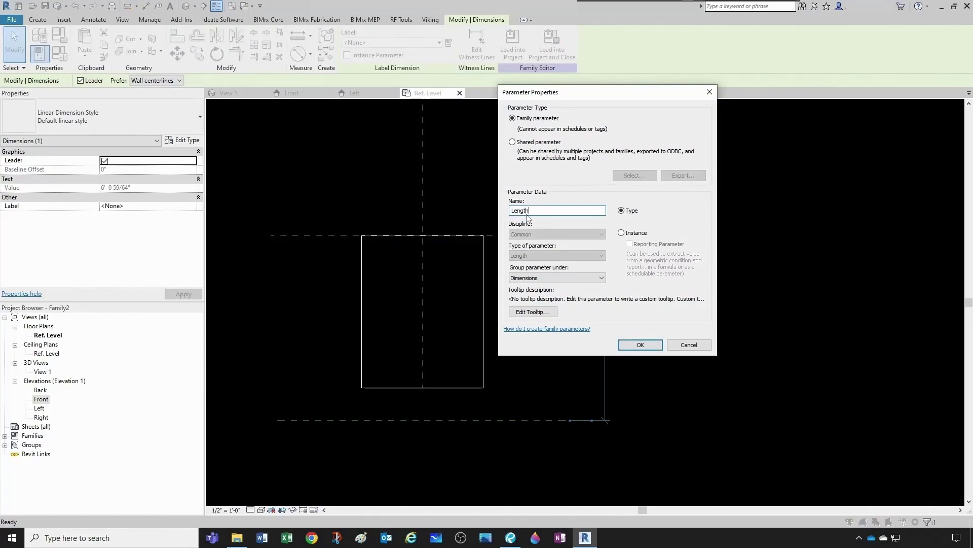
pyautogui.click(533, 282)
pyautogui.click(539, 460)
pyautogui.click(640, 344)
pyautogui.press('Escape')
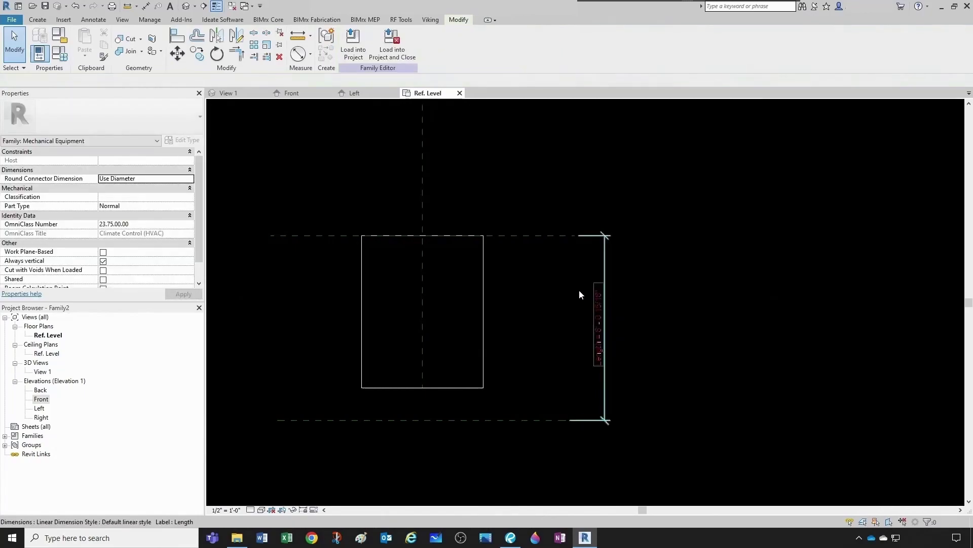
# Set the 1,000gal Slim type's Length to 10' 9" in Family Types.
pyautogui.click(60, 53)
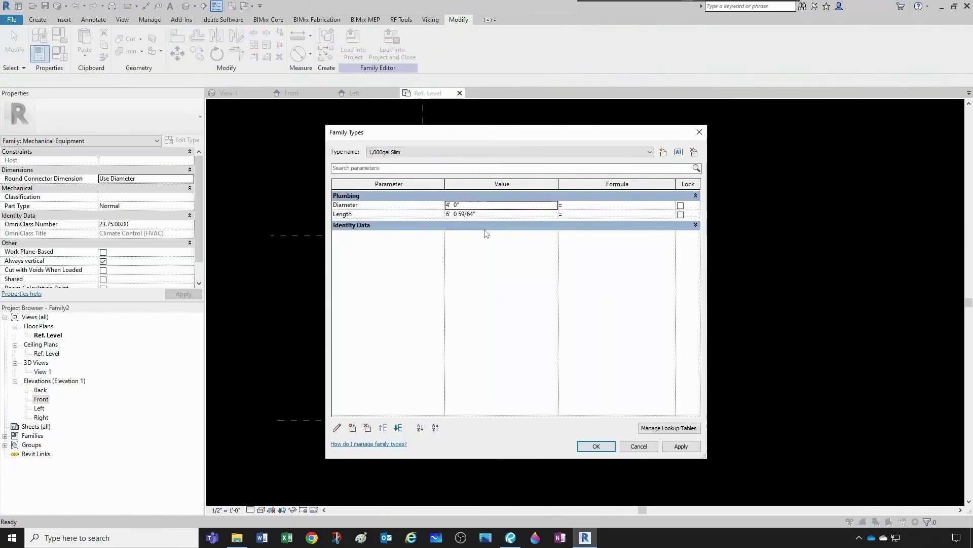
pyautogui.press('Tab')
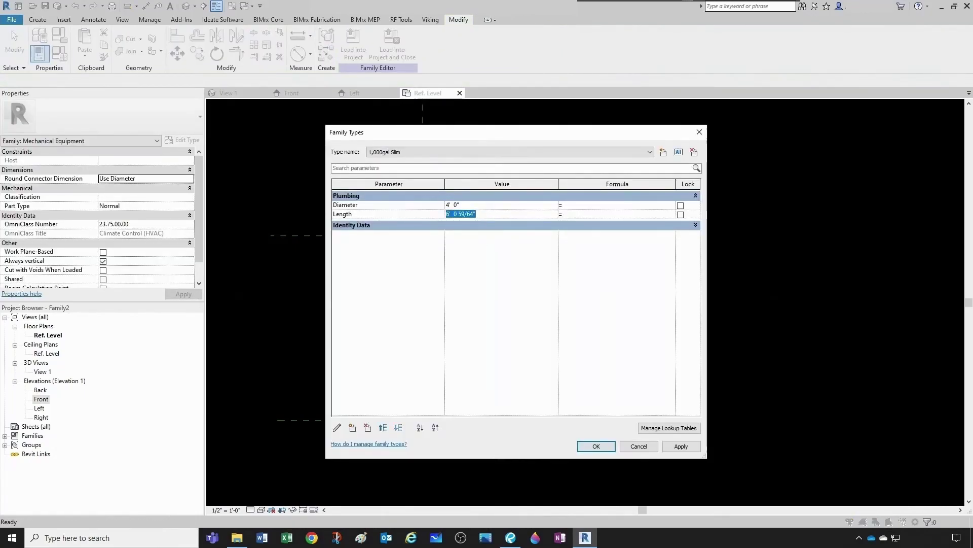
pyautogui.write('10 9')
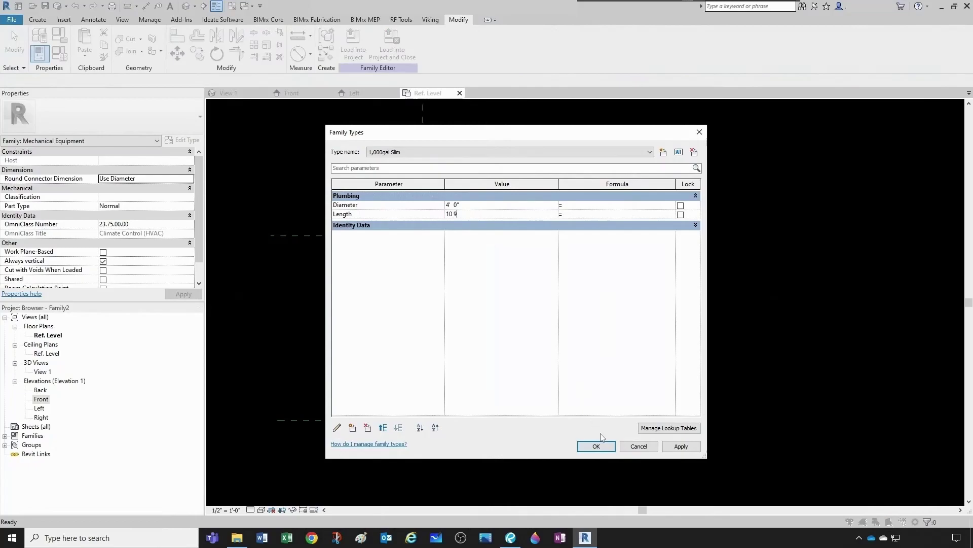
pyautogui.click(597, 445)
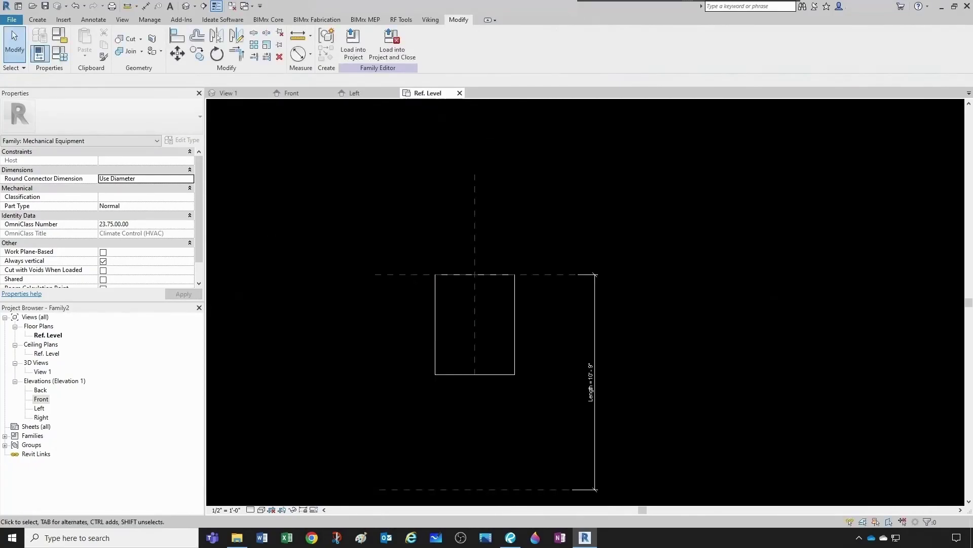
# Check the tank dimensions table in Bluebeam Revu, then return to Revit.
pyautogui.hotkey('alt', 'Tab')
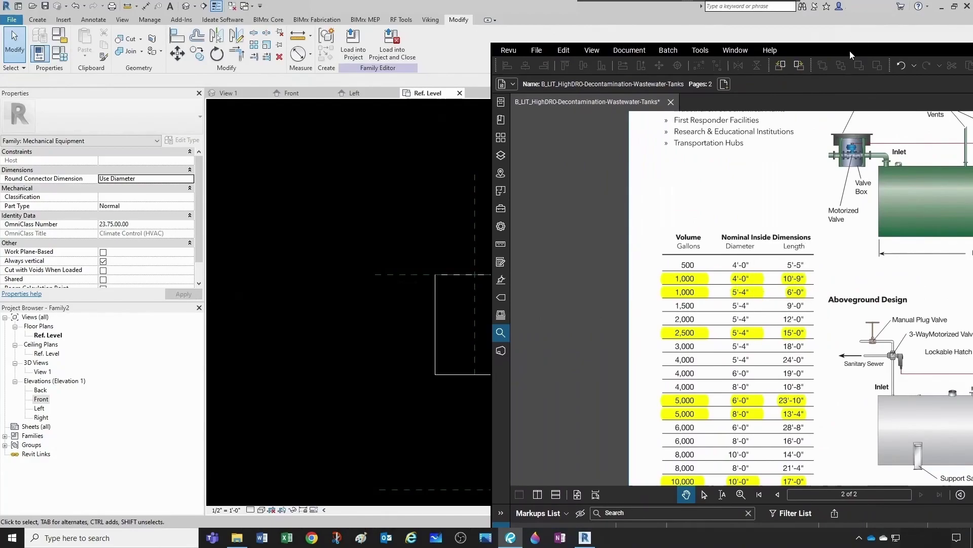
pyautogui.hotkey('alt', 'Tab')
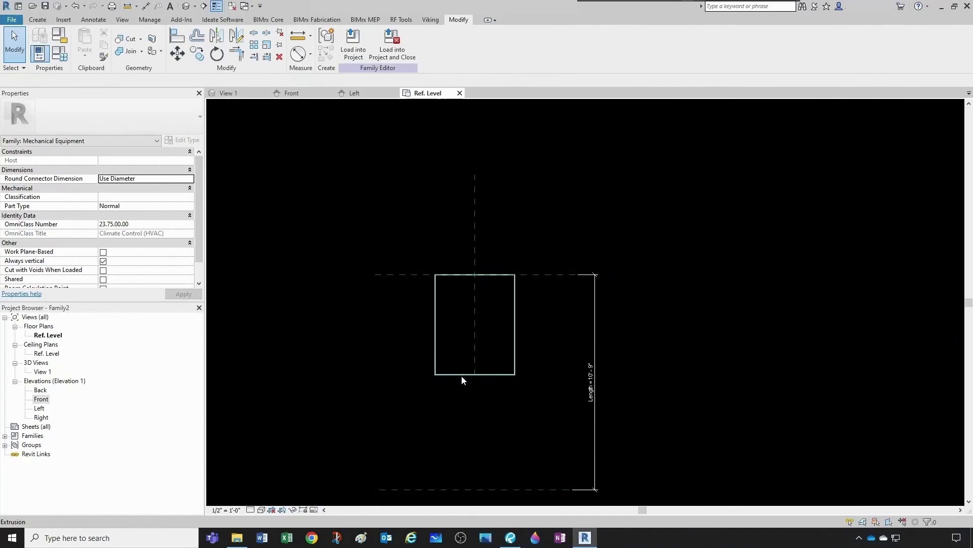
pyautogui.scroll(-3, 515, 443)
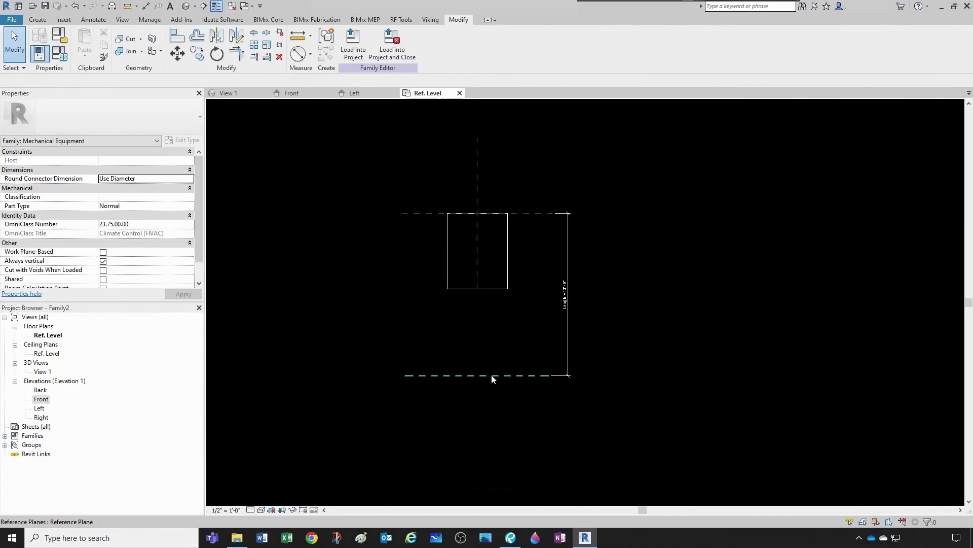
# Name the bottom reference plane Front.
pyautogui.click(491, 375)
pyautogui.scroll(1, 457, 390)
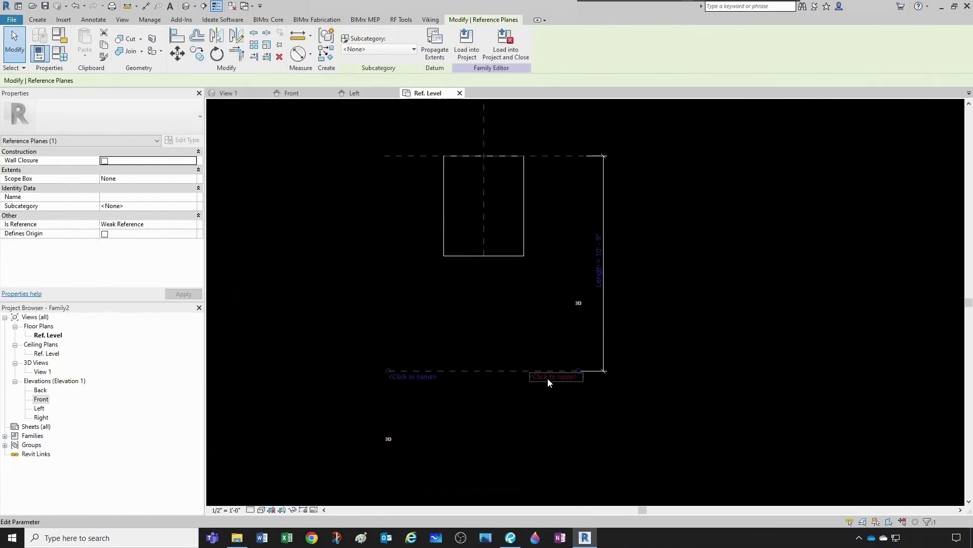
pyautogui.click(548, 378)
pyautogui.write('Front')
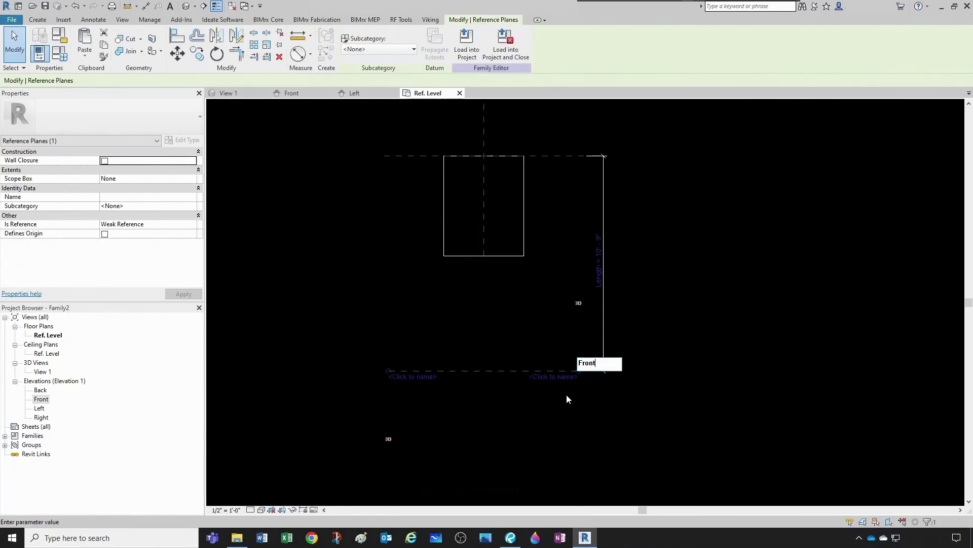
pyautogui.press('Return')
pyautogui.click(654, 404)
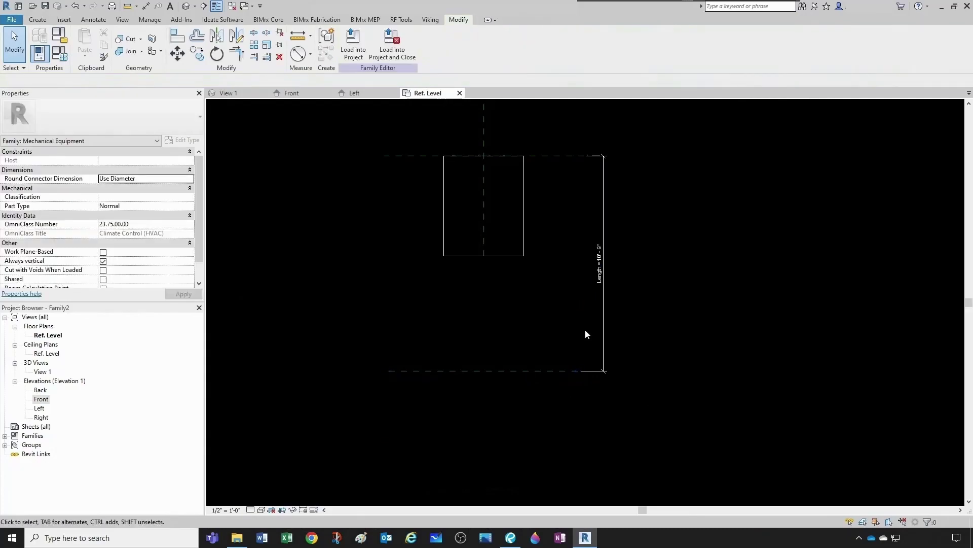
# Align the extrusion's bottom edge to the Front plane so the cylinder spans 10'-9".
pyautogui.press('a')
pyautogui.press('l')
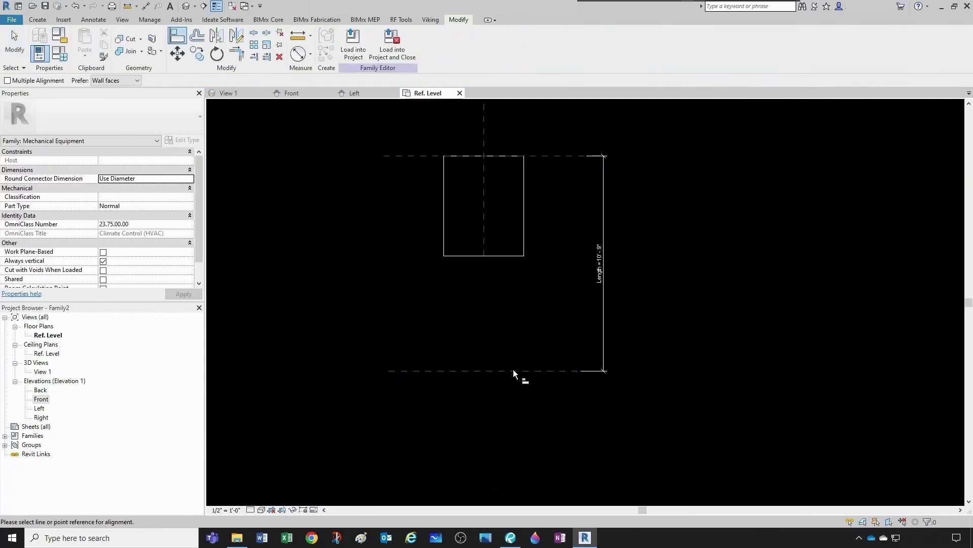
pyautogui.click(513, 371)
pyautogui.click(505, 256)
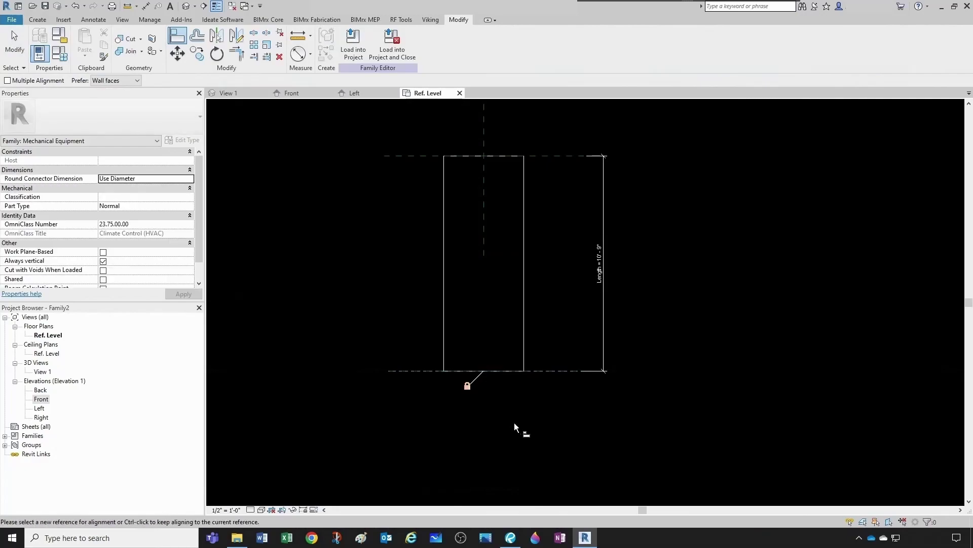
pyautogui.press('Escape')
pyautogui.press('Escape')
pyautogui.scroll(-1, 495, 369)
pyautogui.scroll(2, 574, 306)
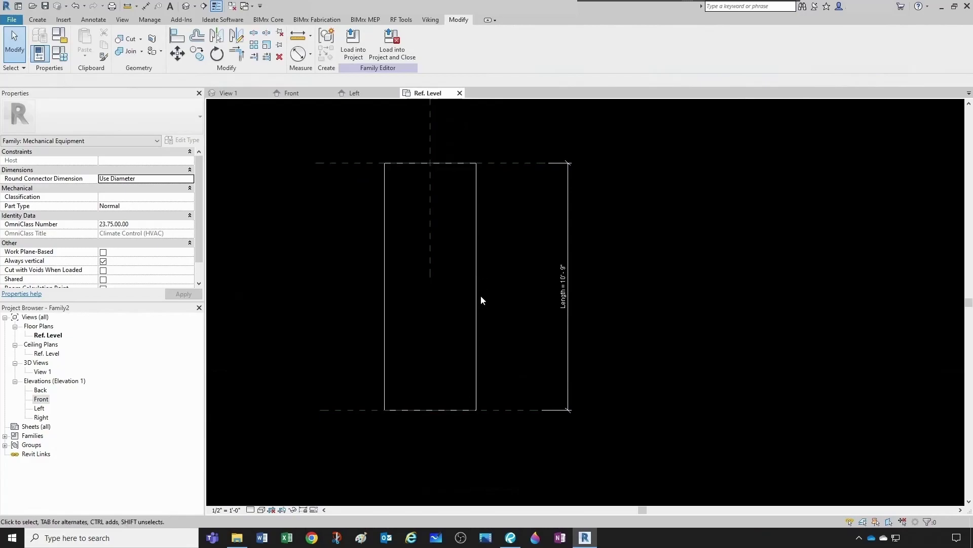
pyautogui.scroll(-1, 478, 289)
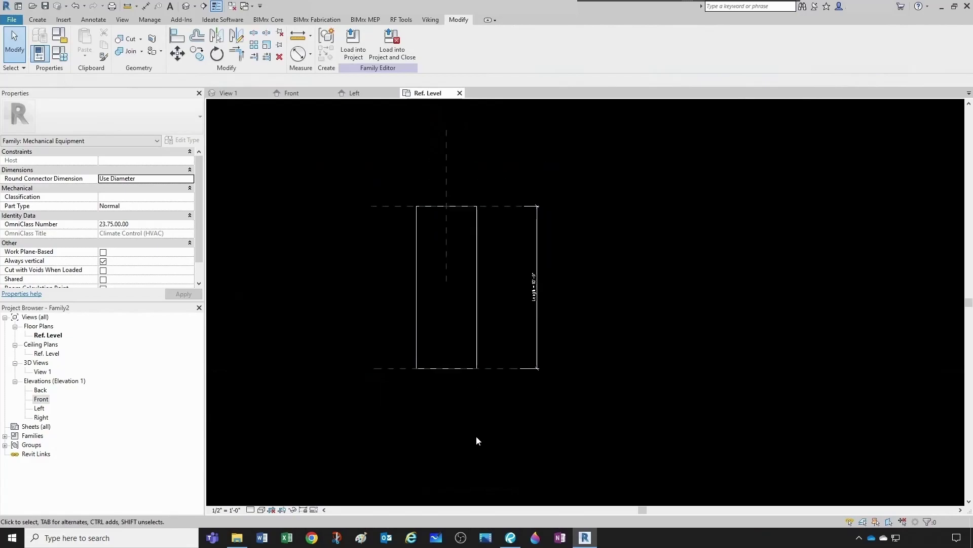
# Rename the 1,000gal Slim type to 1,000 Gal Slim.
pyautogui.scroll(1, 451, 383)
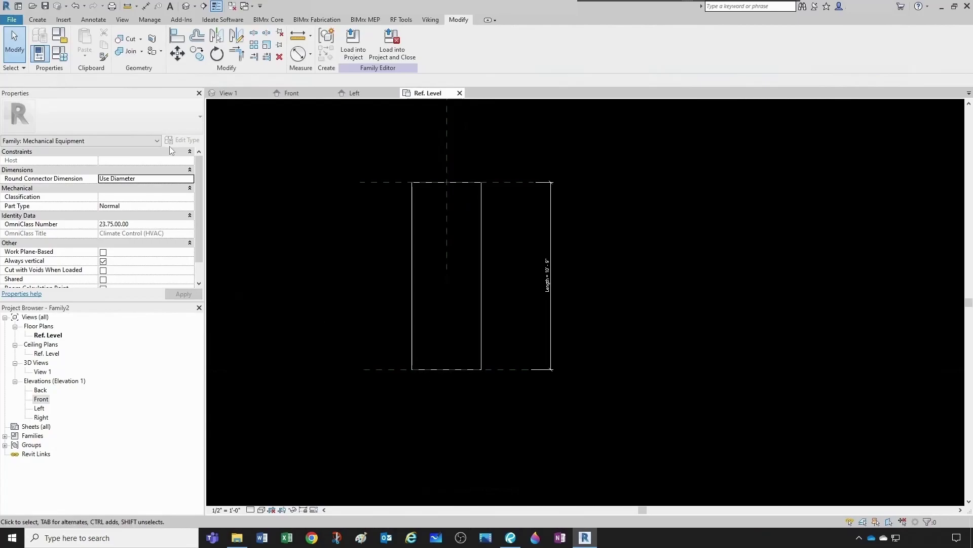
pyautogui.click(64, 57)
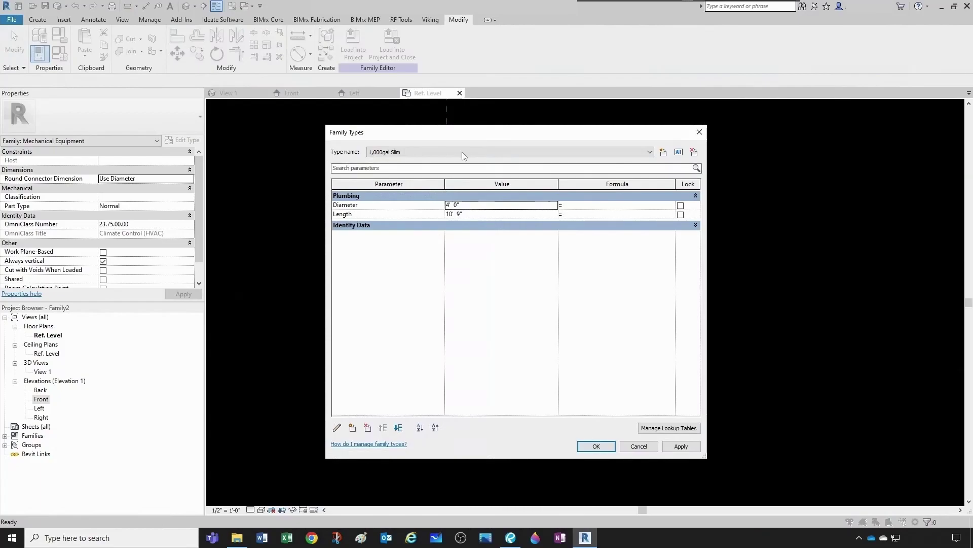
pyautogui.click(679, 153)
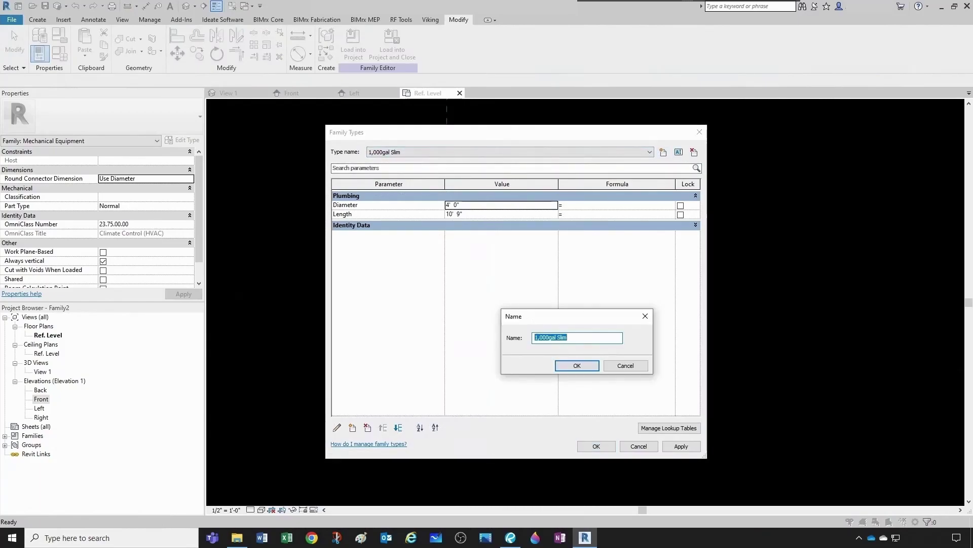
pyautogui.click(549, 337)
pyautogui.click(555, 337)
pyautogui.press('BackSpace')
pyautogui.write('G')
pyautogui.click(578, 367)
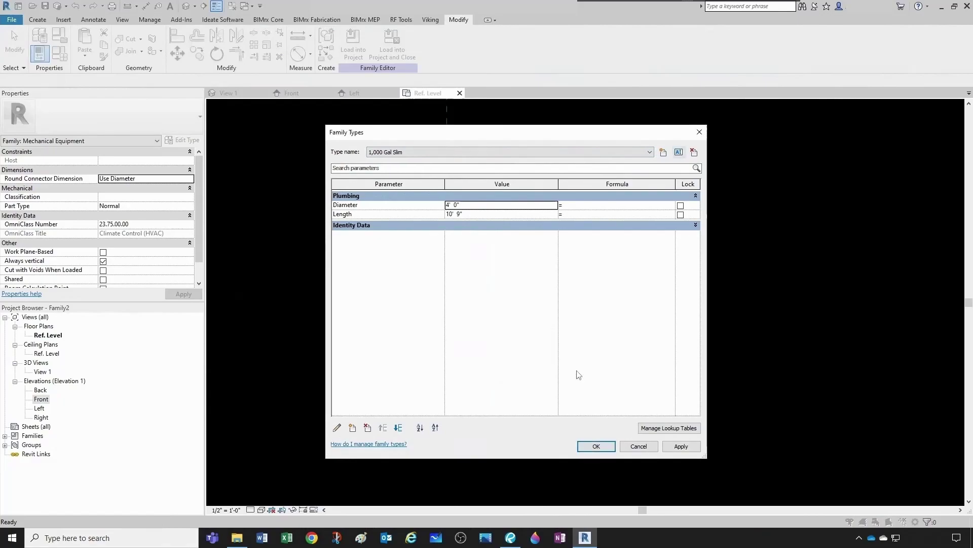
# Add a 1,000 Gal Wide type with a 5' 4" diameter and 6' 0" length.
pyautogui.click(663, 152)
pyautogui.write('1,')
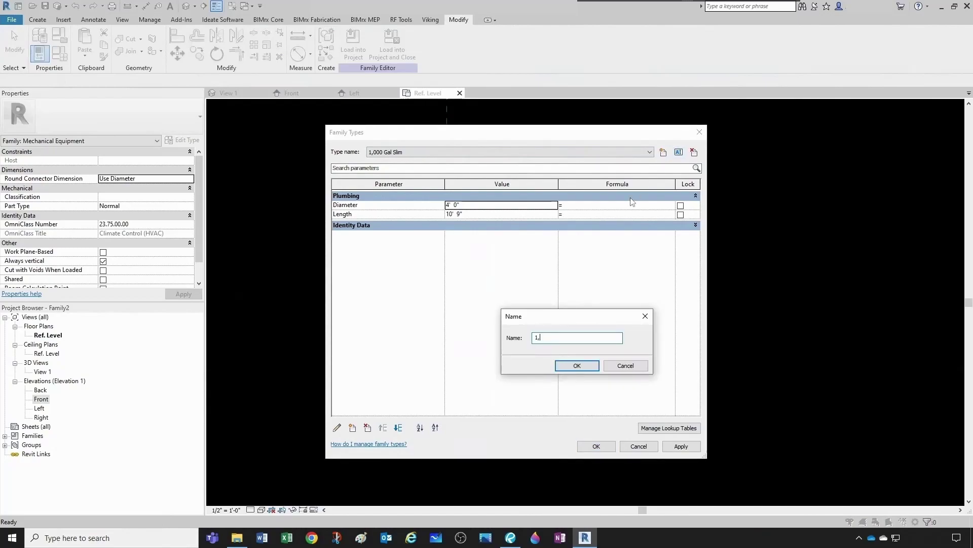
pyautogui.write('000 Gal Wide')
pyautogui.click(589, 366)
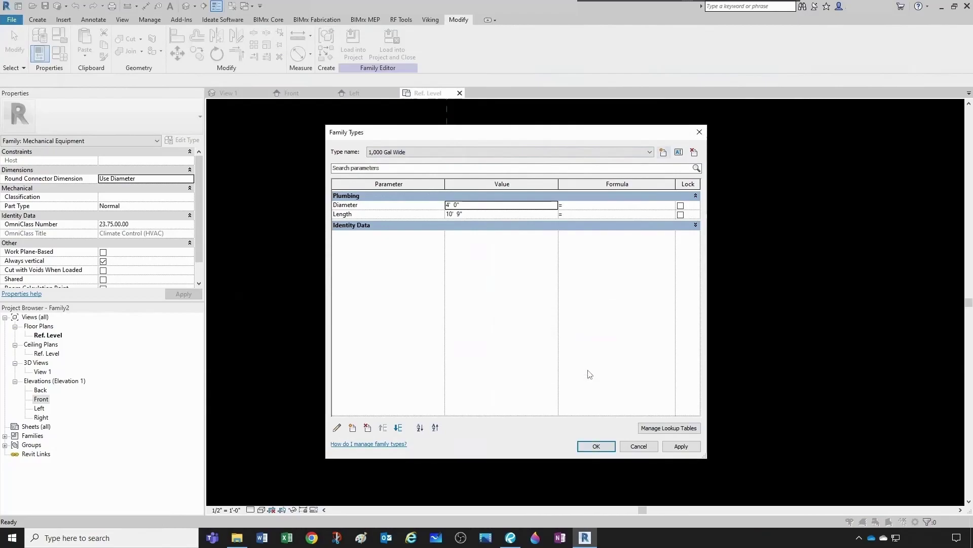
pyautogui.click(469, 205)
pyautogui.write("5'  4")
pyautogui.press('Tab')
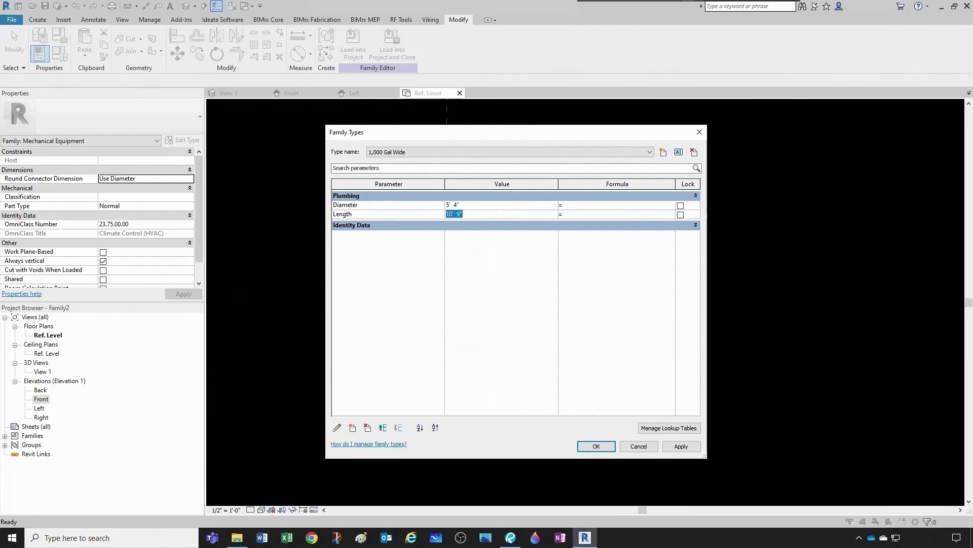
pyautogui.write('6 0')
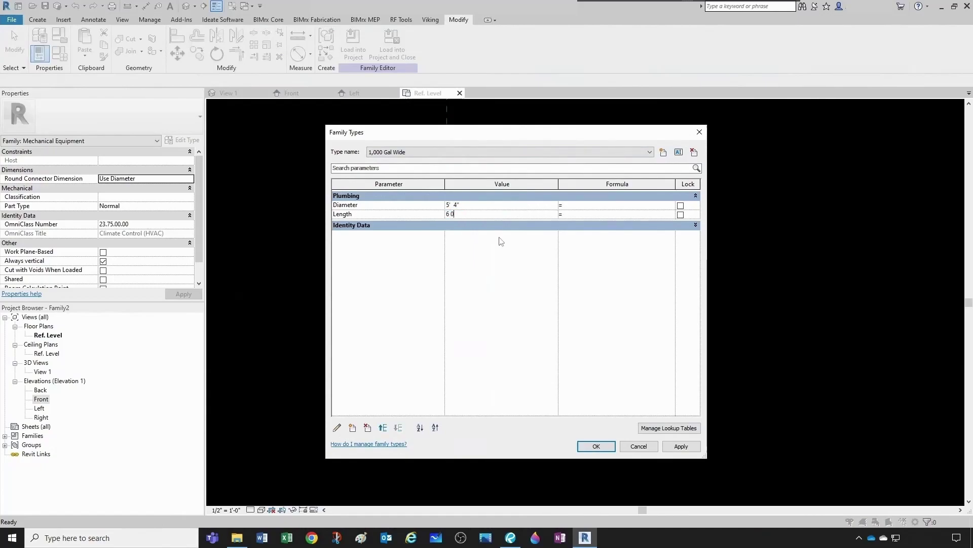
pyautogui.click(596, 446)
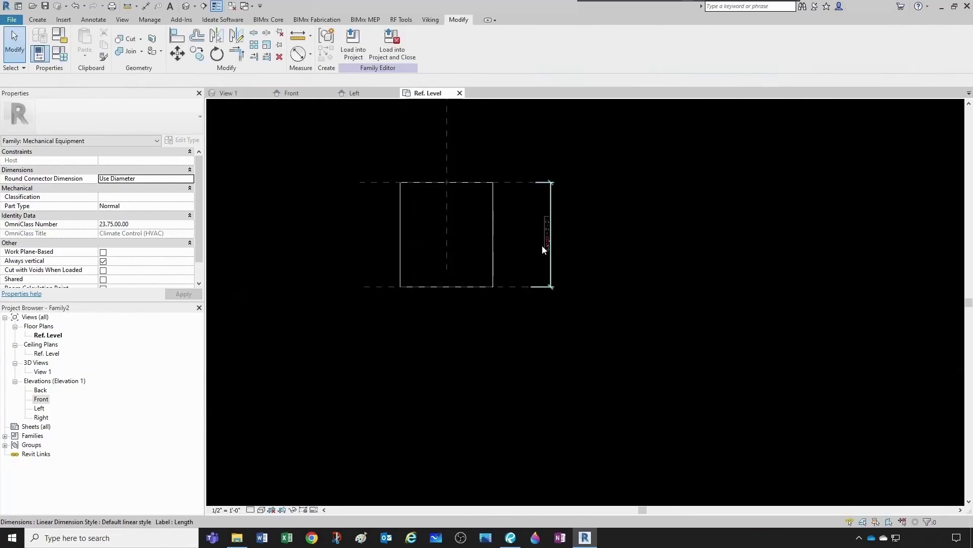
# Add a 2,500 Gal type with a 5' 4" diameter and 15' 0" length.
pyautogui.click(59, 53)
pyautogui.click(665, 153)
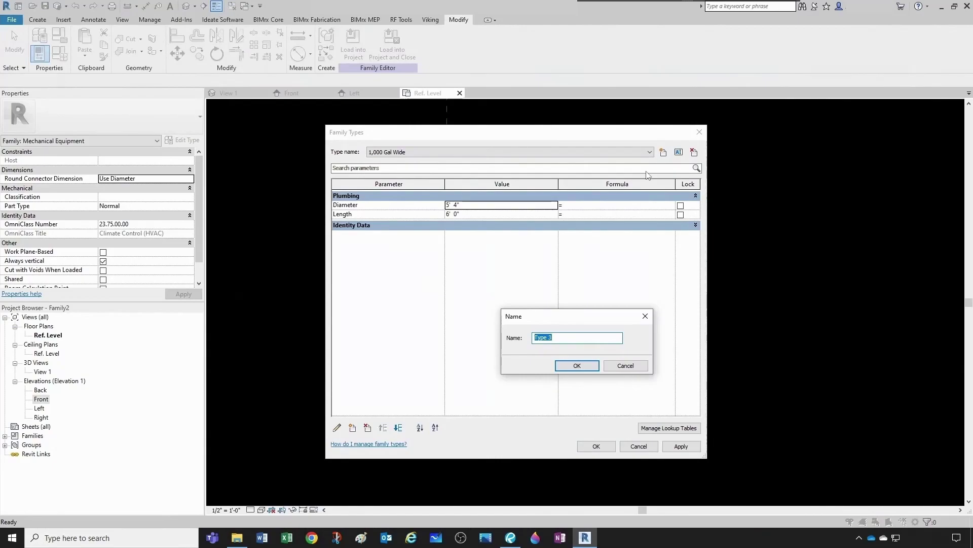
pyautogui.write('2,500 Gal')
pyautogui.click(570, 366)
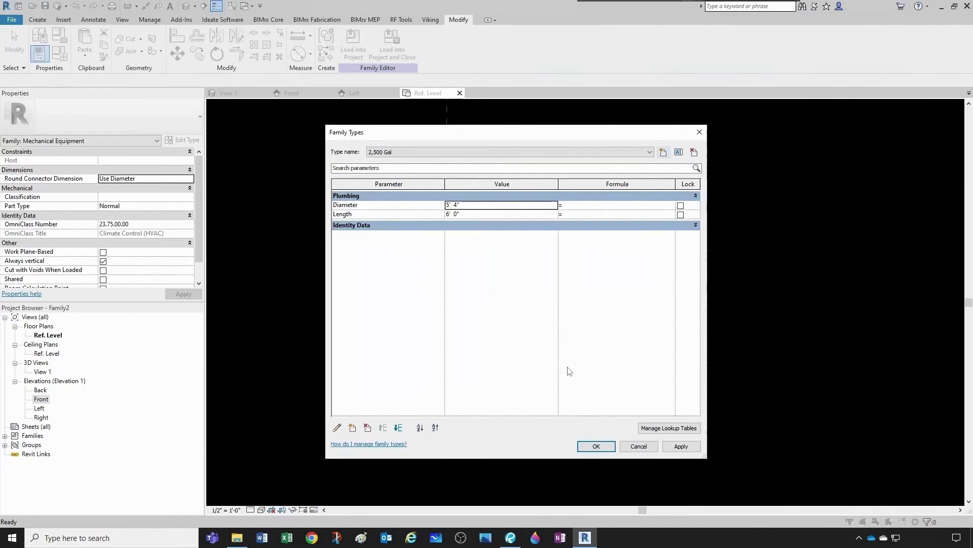
pyautogui.click(484, 206)
pyautogui.write('5')
pyautogui.press('Tab')
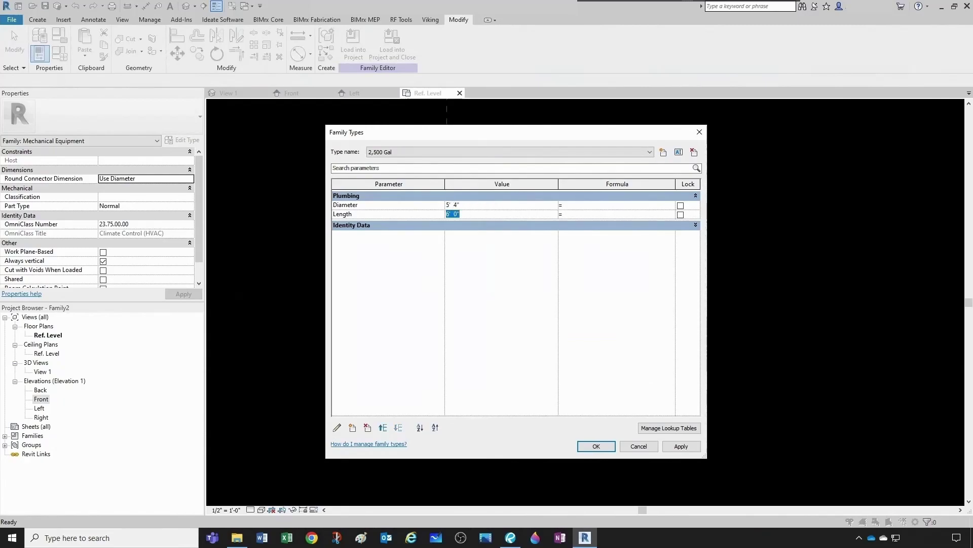
pyautogui.write('15')
pyautogui.click(602, 446)
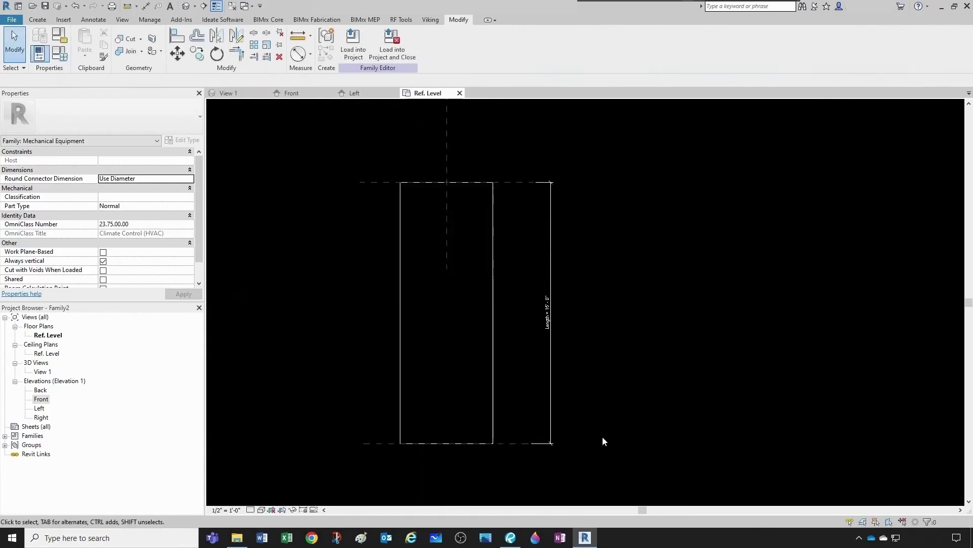
pyautogui.scroll(-2, 502, 298)
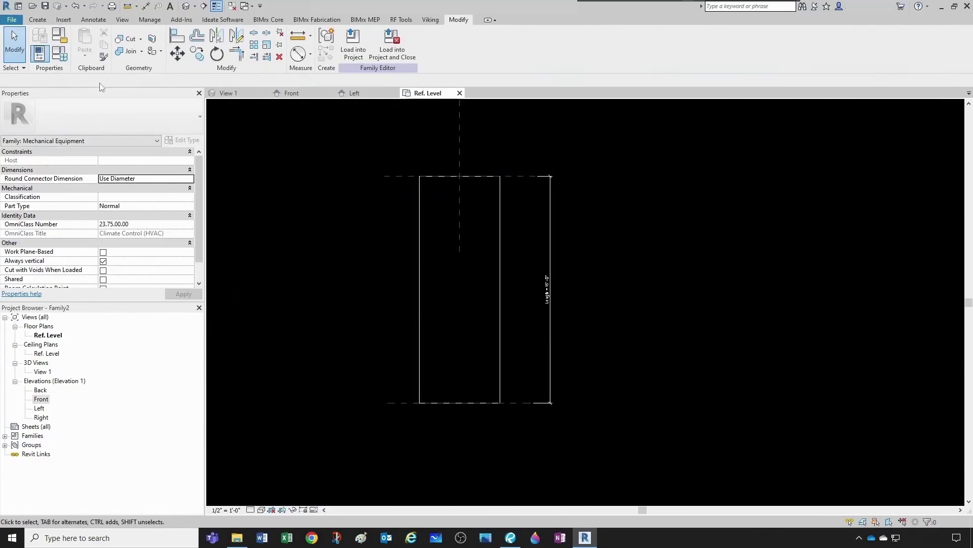
# Switch to another existing tank type to preview it in the view.
pyautogui.click(59, 53)
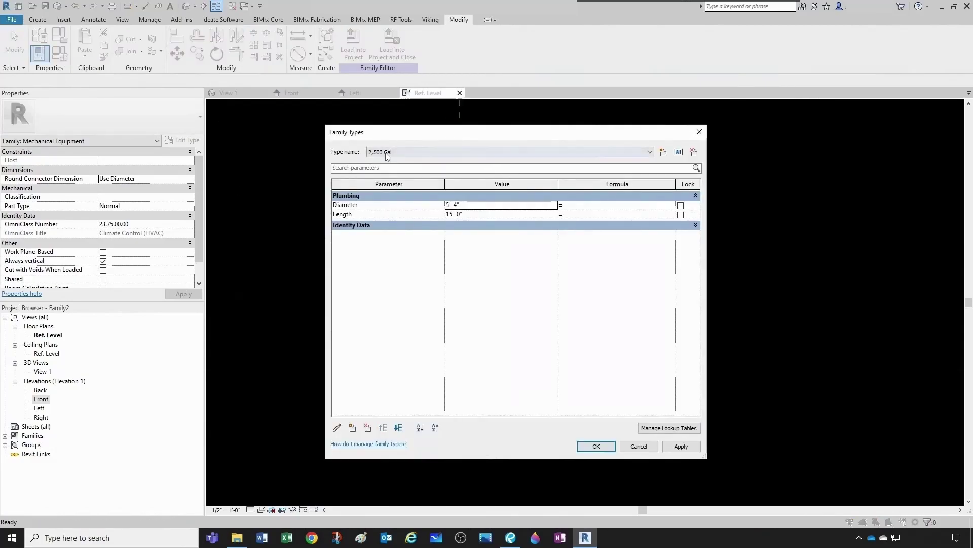
pyautogui.click(386, 152)
pyautogui.click(397, 163)
pyautogui.click(596, 446)
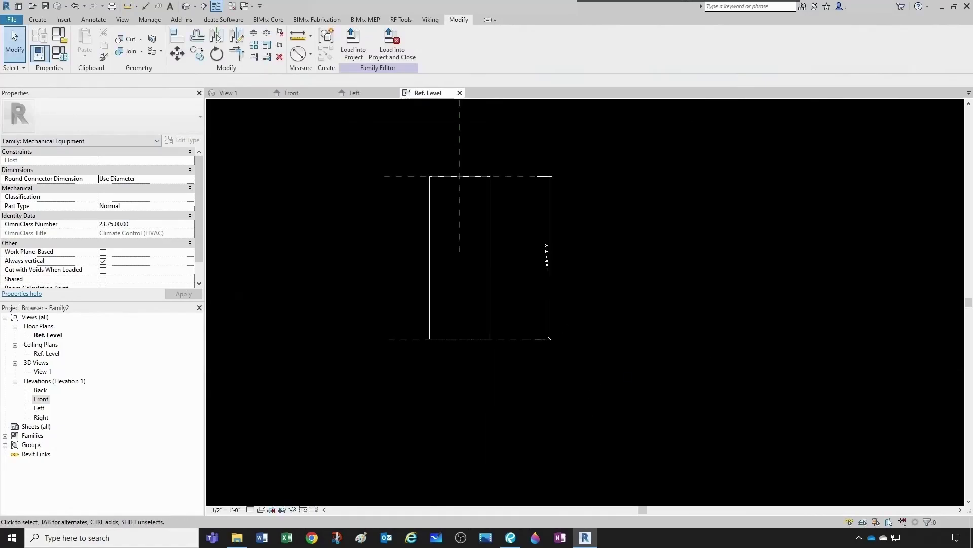
# Add a 5,000 Gal Slim type with a 6' 0" diameter and 23' 10" length.
pyautogui.click(59, 53)
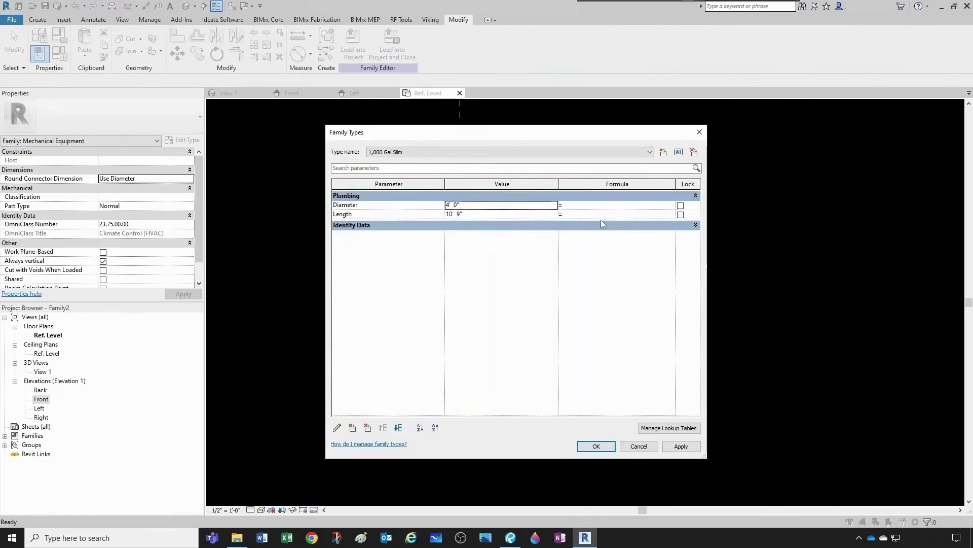
pyautogui.click(664, 152)
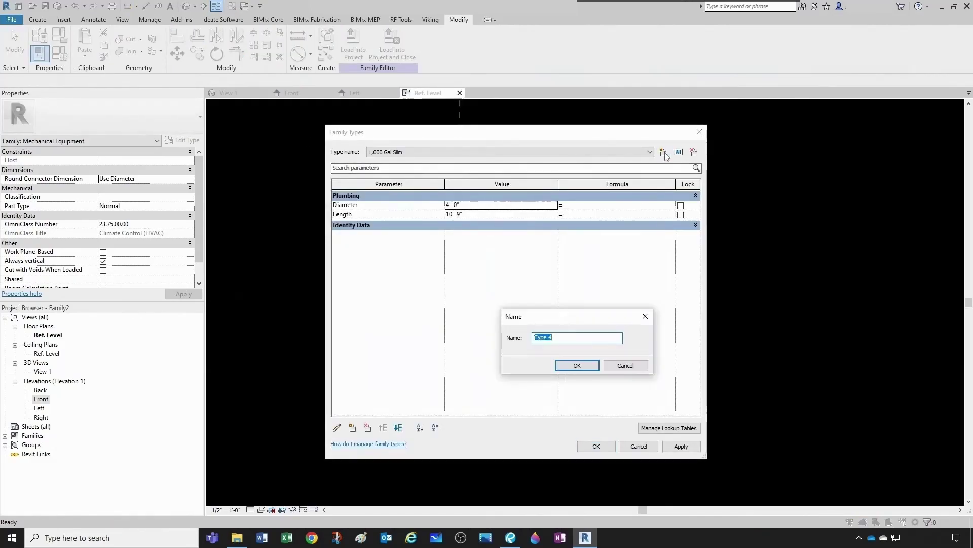
pyautogui.write('5,000 Gal Slim')
pyautogui.click(583, 365)
pyautogui.click(503, 205)
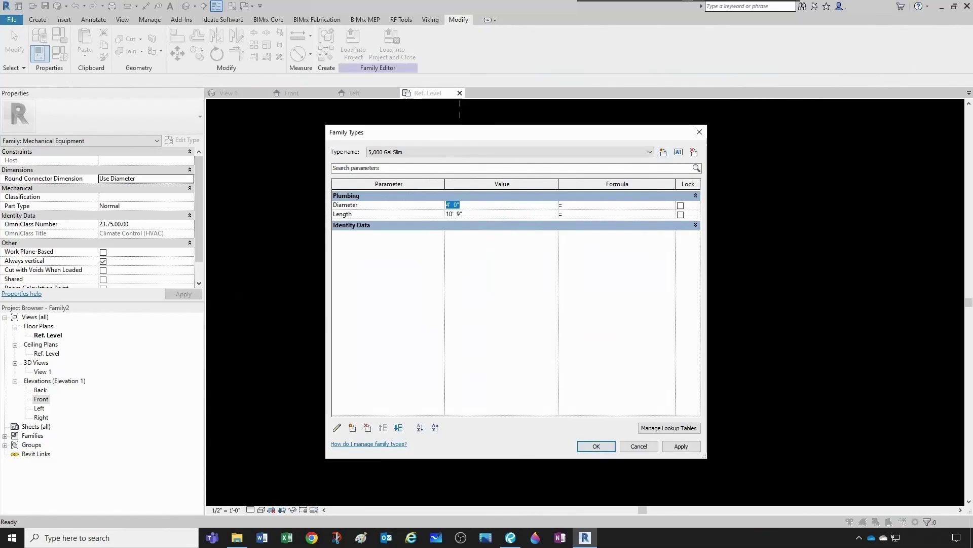
pyautogui.write('6')
pyautogui.press('Tab')
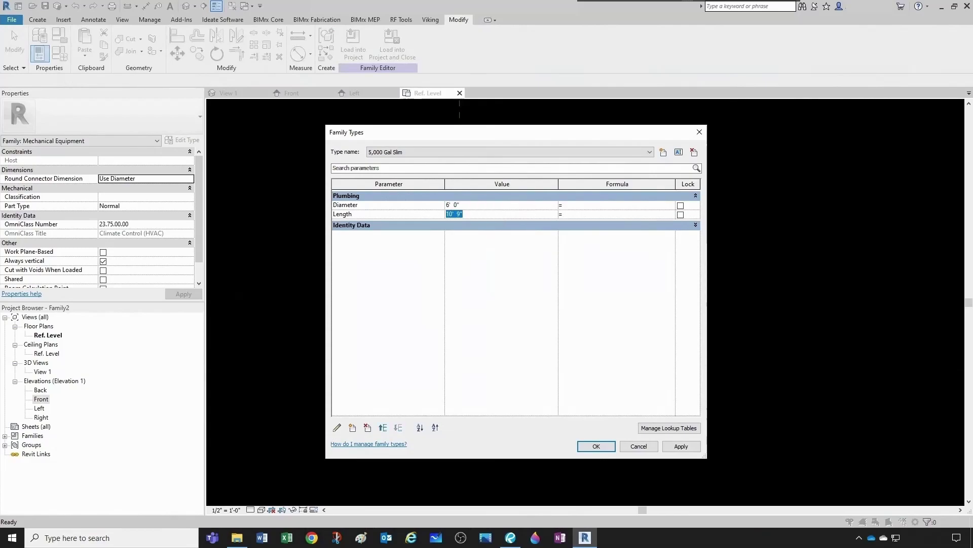
pyautogui.write('23 10')
pyautogui.click(596, 446)
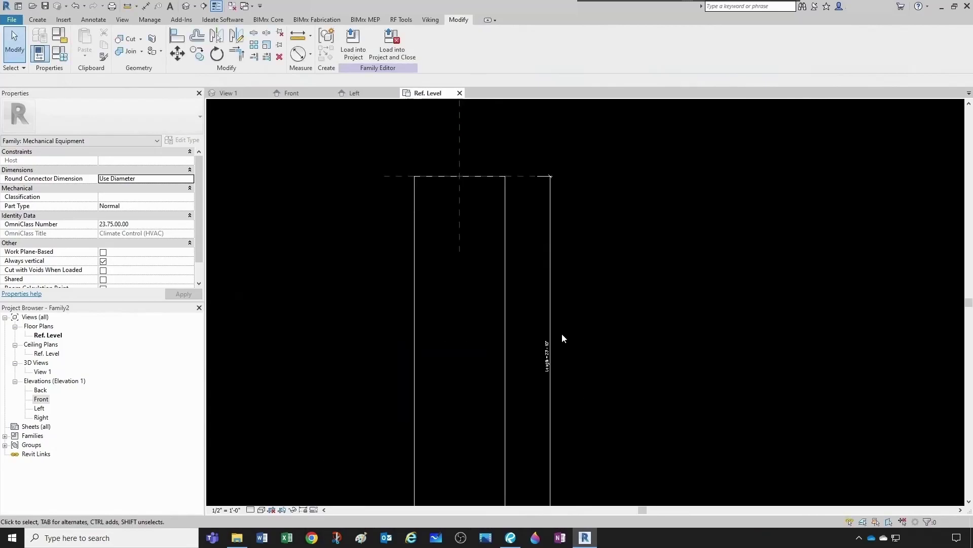
pyautogui.scroll(-3, 550, 299)
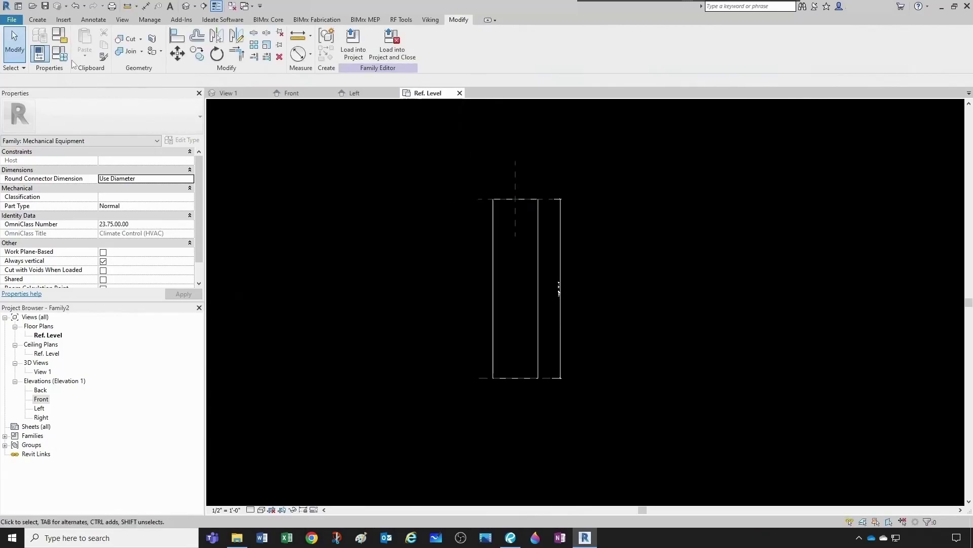
# Add a 5,000 Gal Wide type with an 8' 0" diameter and 13' 4" length.
pyautogui.click(39, 52)
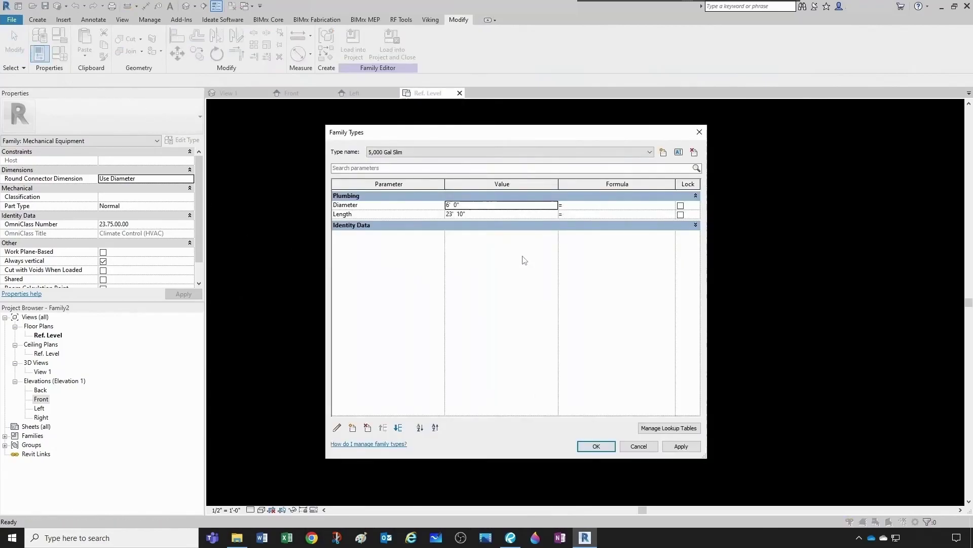
pyautogui.click(663, 152)
pyautogui.write('5,000 Gal')
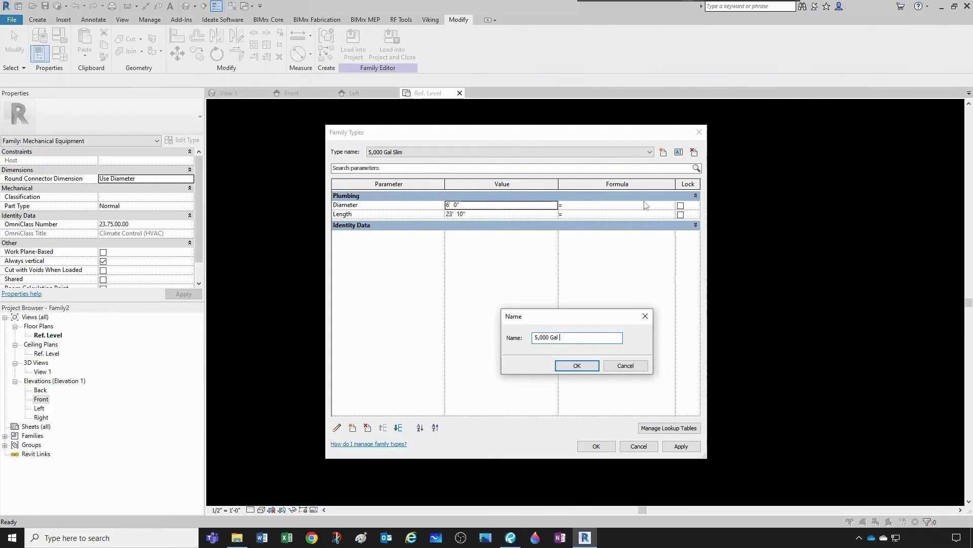
pyautogui.write(' Wide')
pyautogui.click(578, 366)
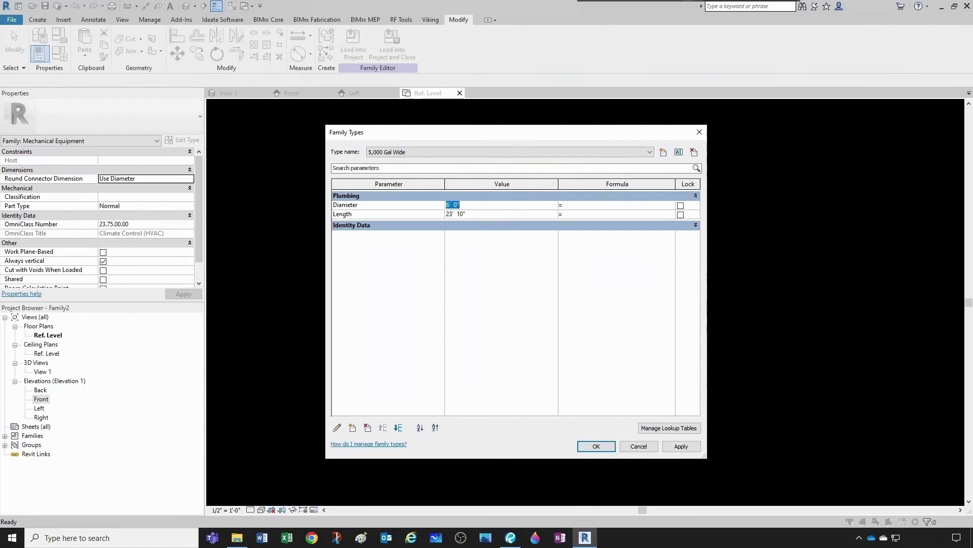
pyautogui.write('8')
pyautogui.press('Tab')
pyautogui.write('13 4')
pyautogui.click(594, 447)
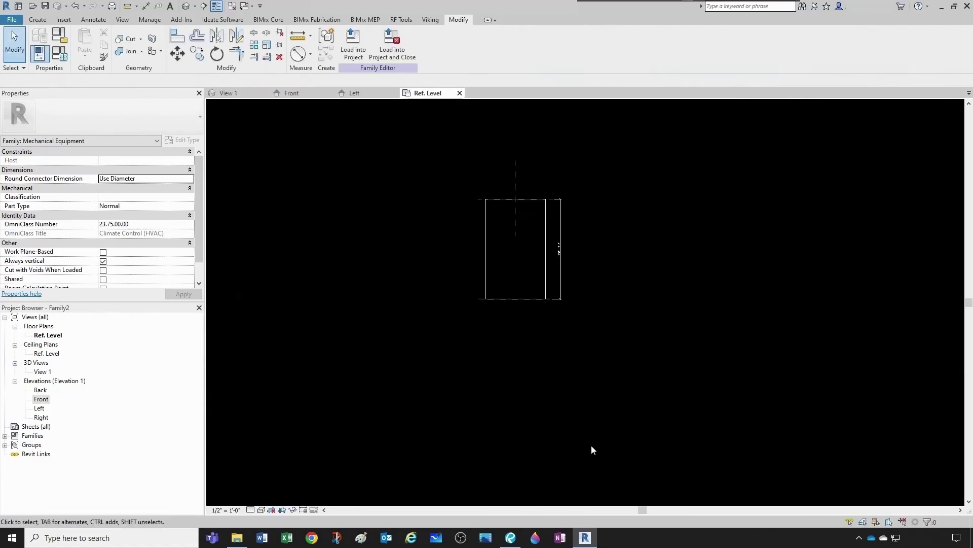
# Add a 10,000 Gal Slim type keeping the 8' diameter, with a 26' 8" length.
pyautogui.click(59, 52)
pyautogui.click(663, 152)
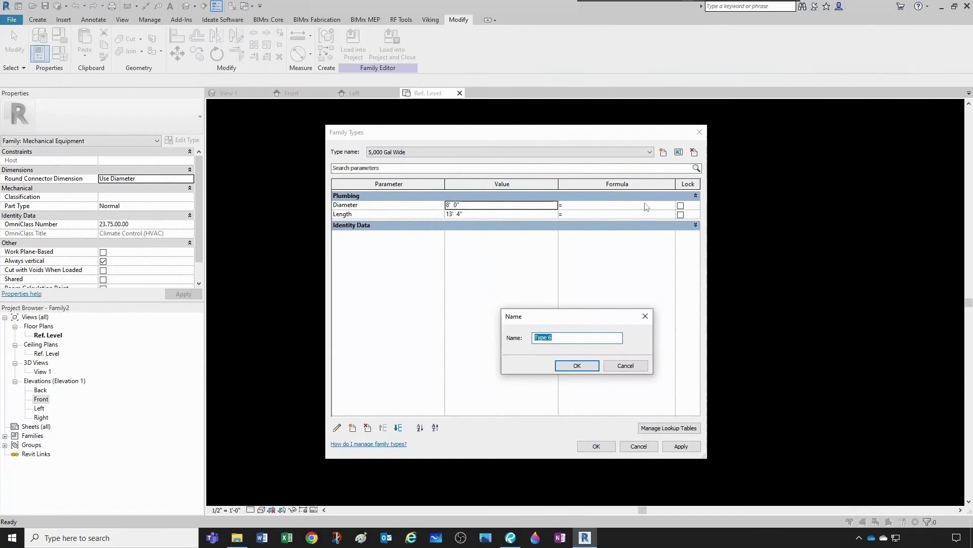
pyautogui.write('10,000 Gal Slim')
pyautogui.click(585, 365)
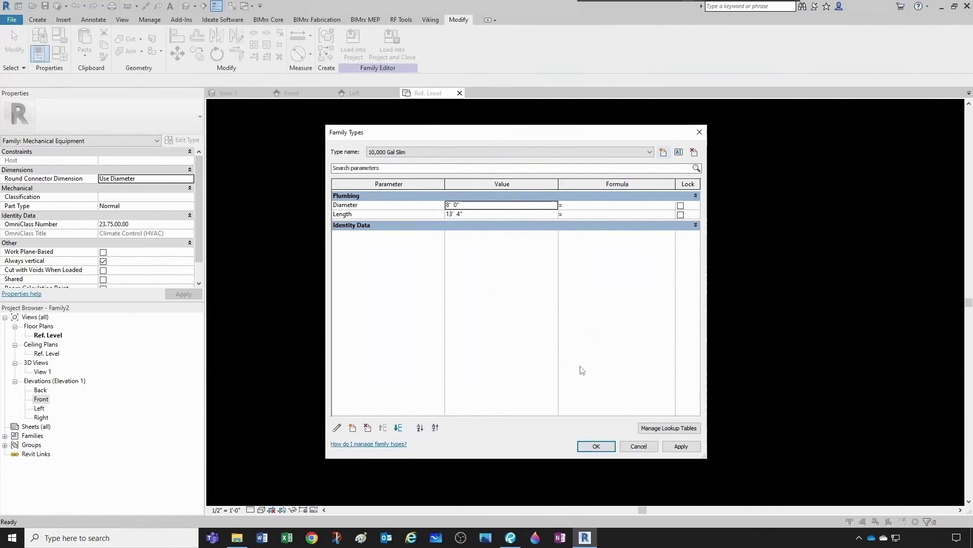
pyautogui.click(478, 209)
pyautogui.press('Tab')
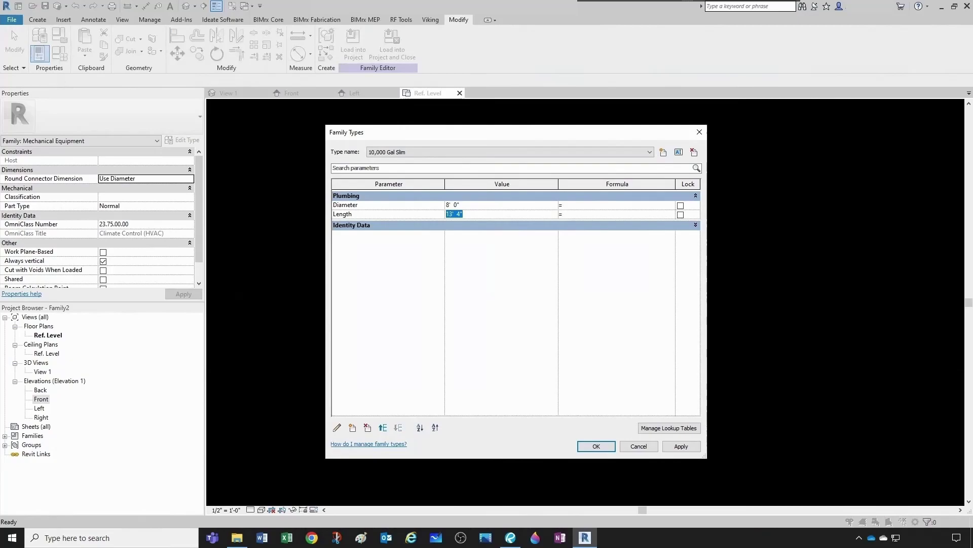
pyautogui.write('26 8')
pyautogui.click(598, 446)
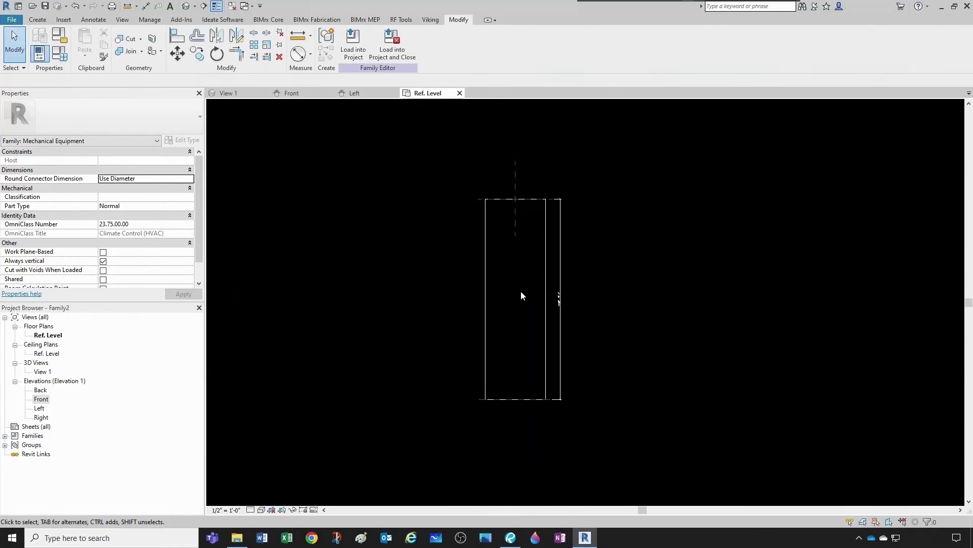
# Add a 10,000 Gal Wide type with a 10' 0" diameter and begin entering its length.
pyautogui.click(39, 53)
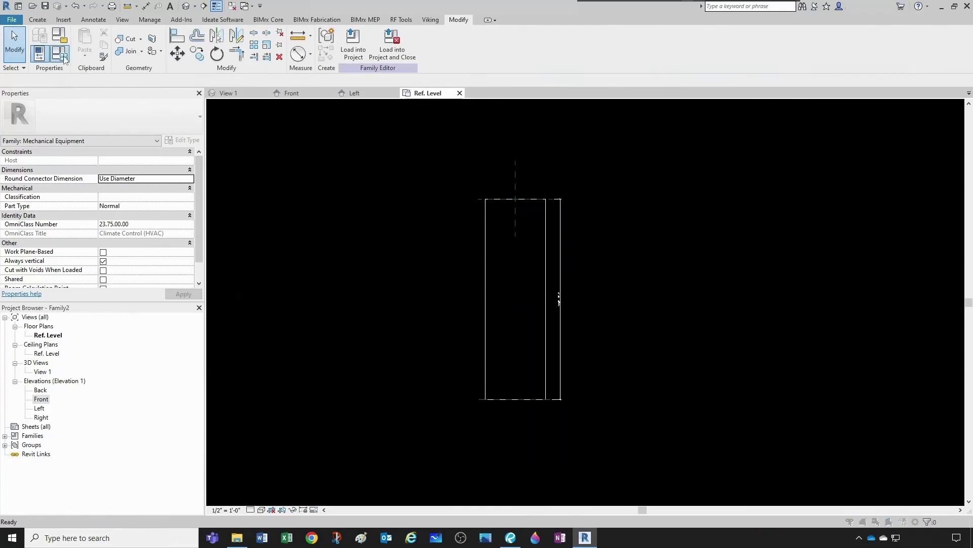
pyautogui.click(663, 152)
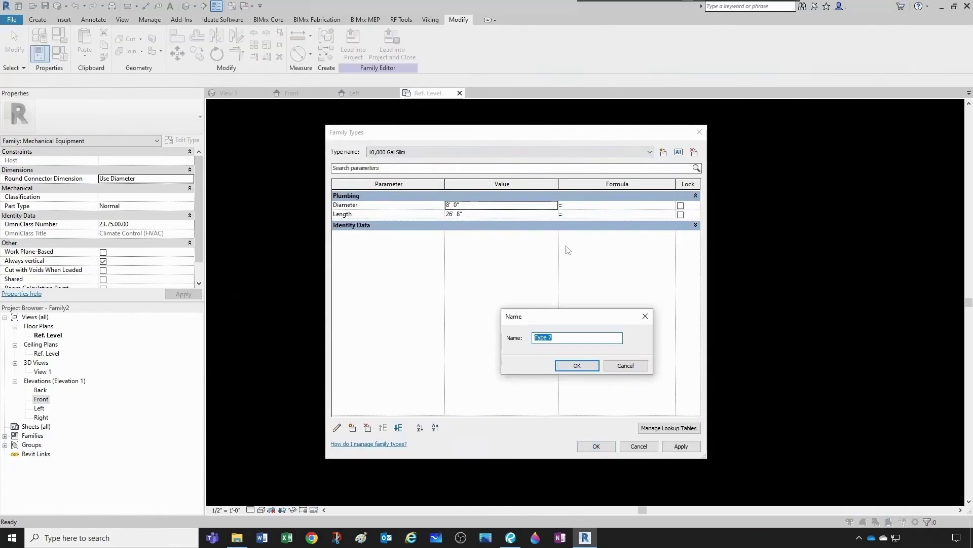
pyautogui.write('10,00')
pyautogui.write('0 Gal Slim')
pyautogui.click(638, 364)
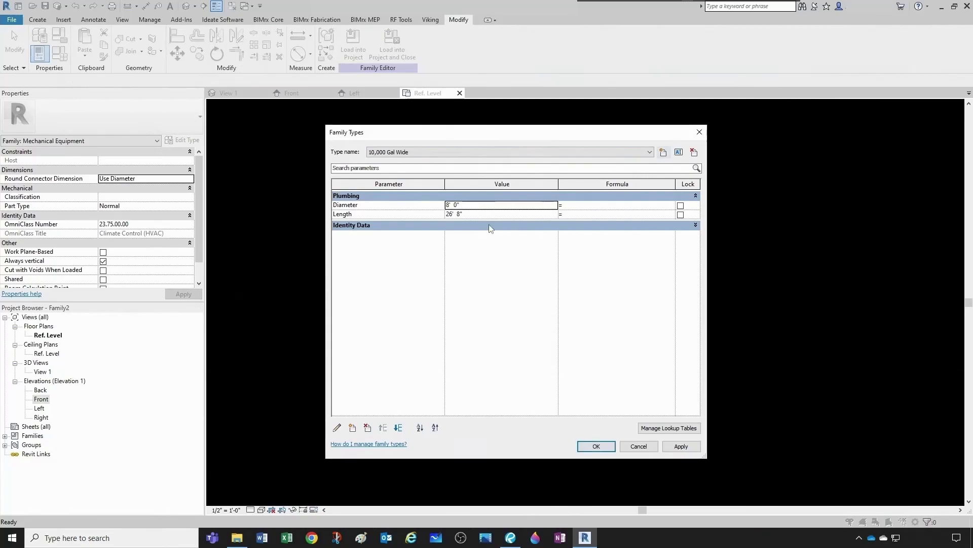
pyautogui.press('Down')
pyautogui.write('1')
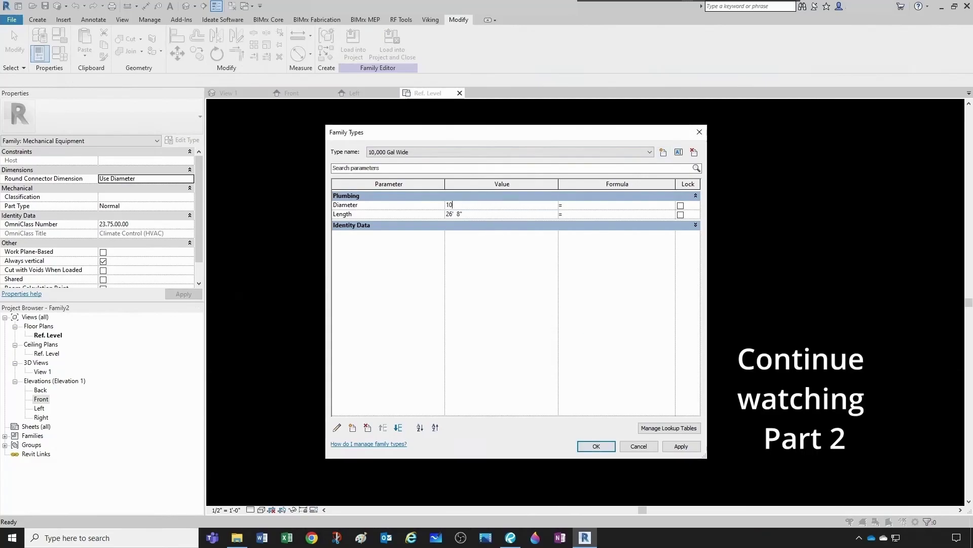
pyautogui.press('Tab')
pyautogui.write('17')
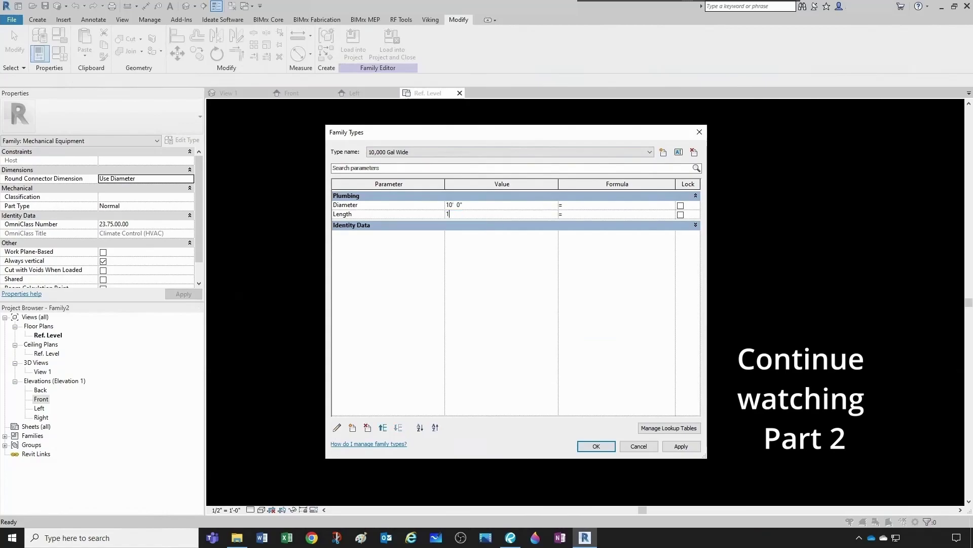